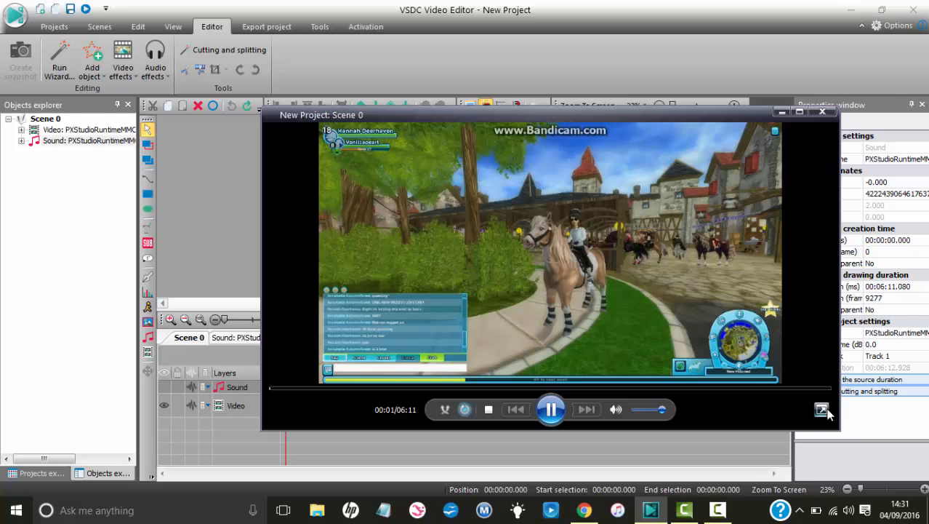
Play the scene preview full screen and pause it where the horse-naming dialog first appears, at 01:08.
click(822, 409)
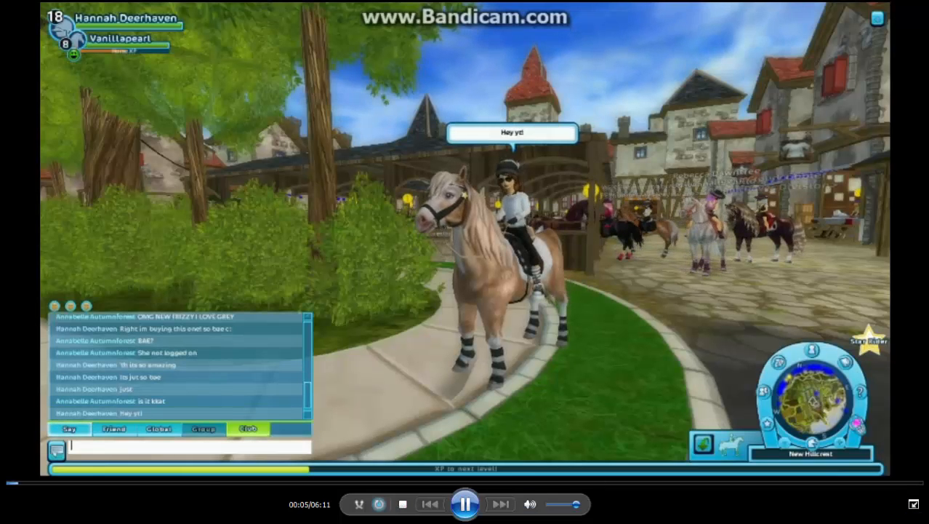
click(325, 482)
click(224, 483)
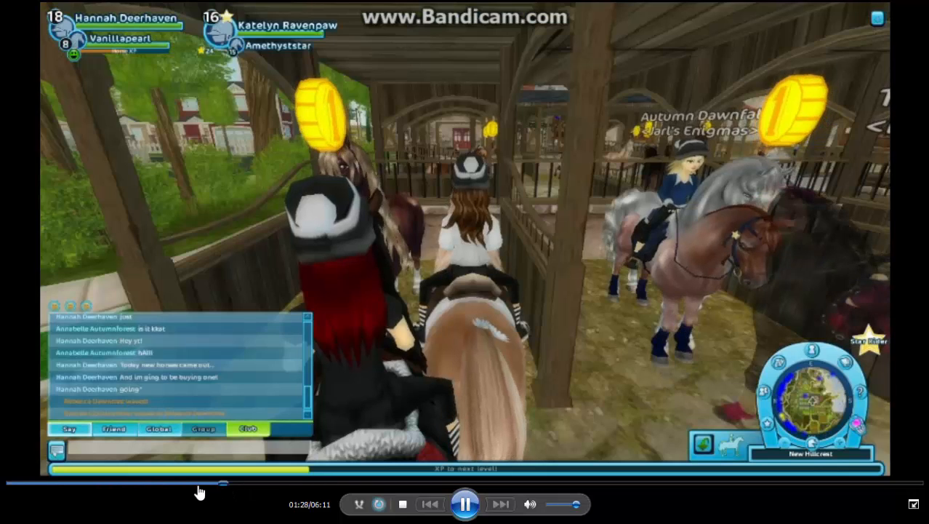
click(191, 483)
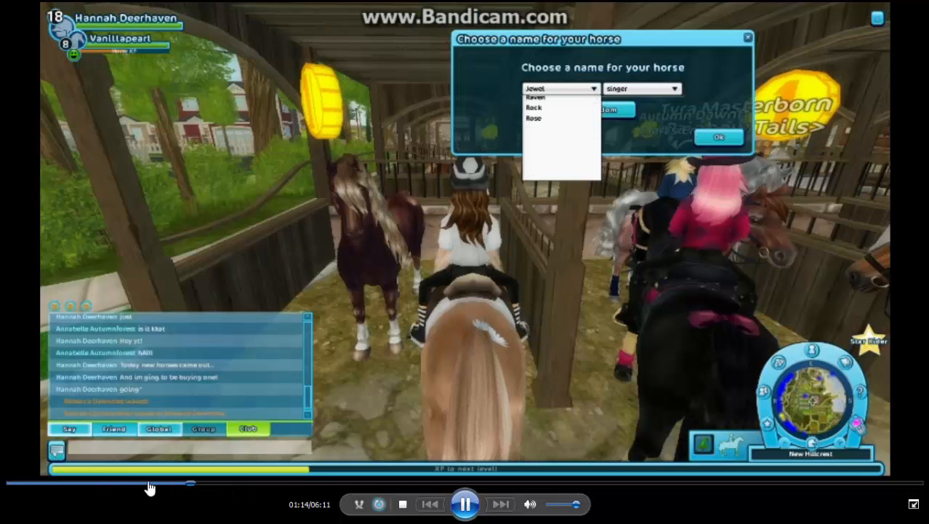
click(149, 483)
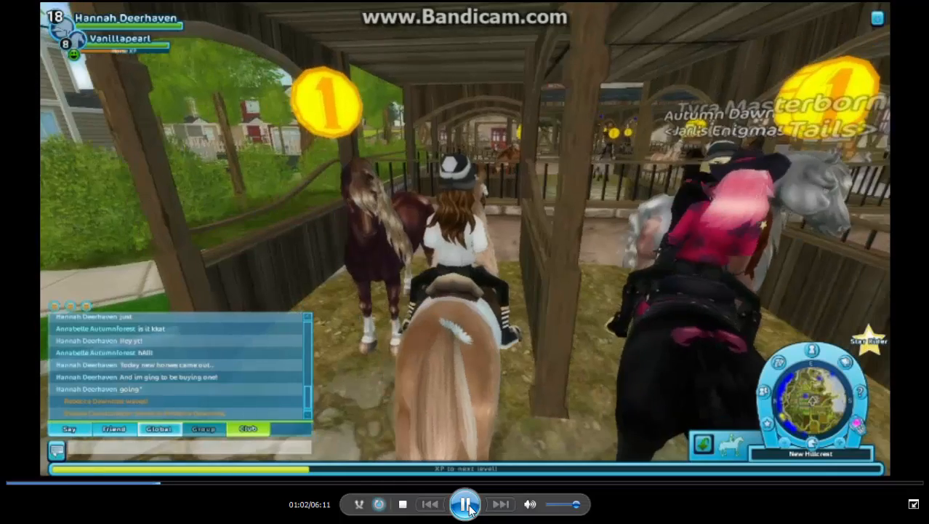
key(alt+Return)
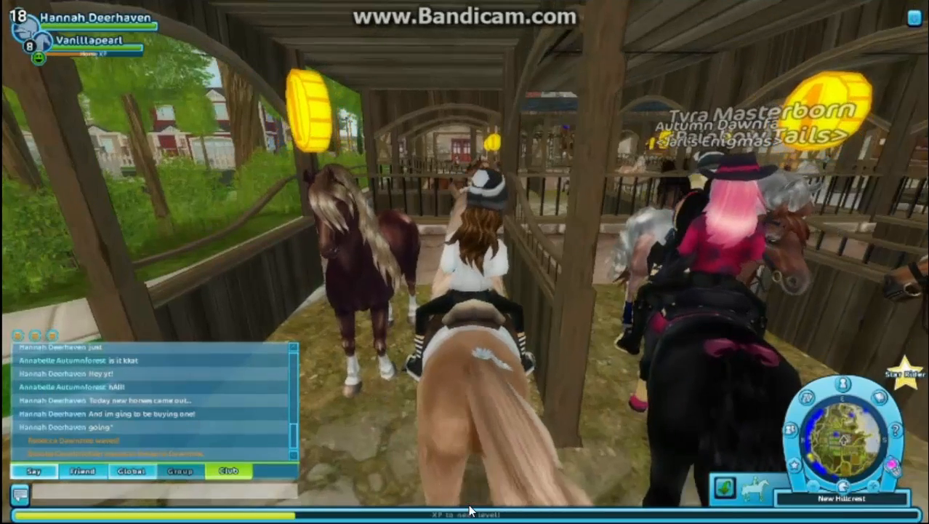
mouse_move(466, 513)
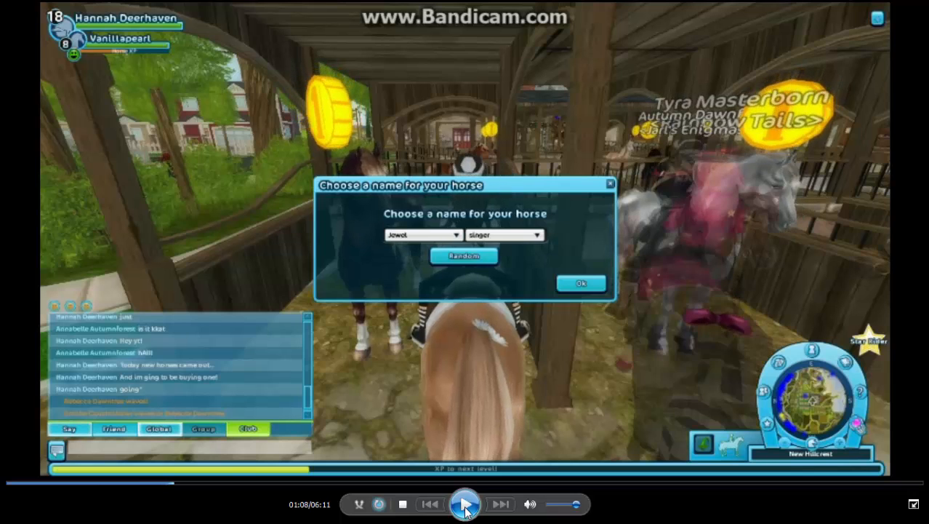
click(465, 512)
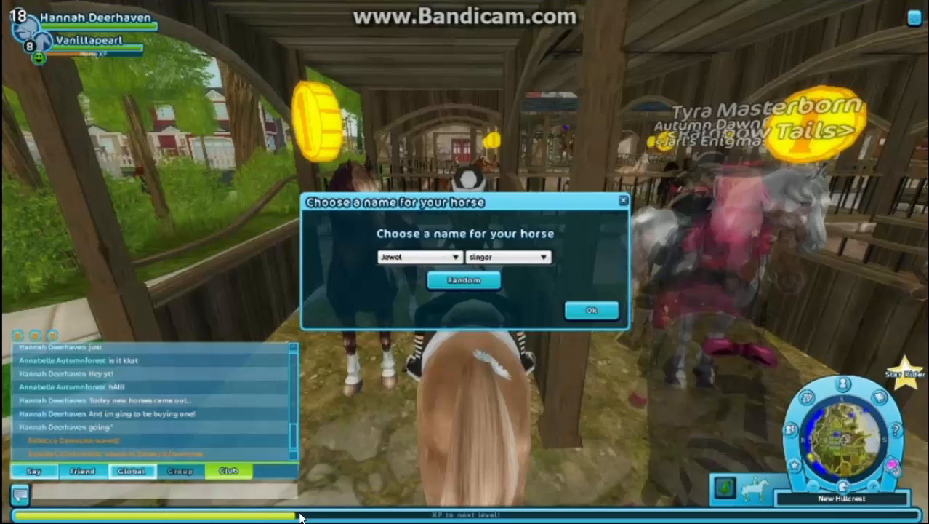
Skip ahead in the preview to the new-horse congratulations screen, pause at 03:56 and leave full screen.
mouse_move(376, 491)
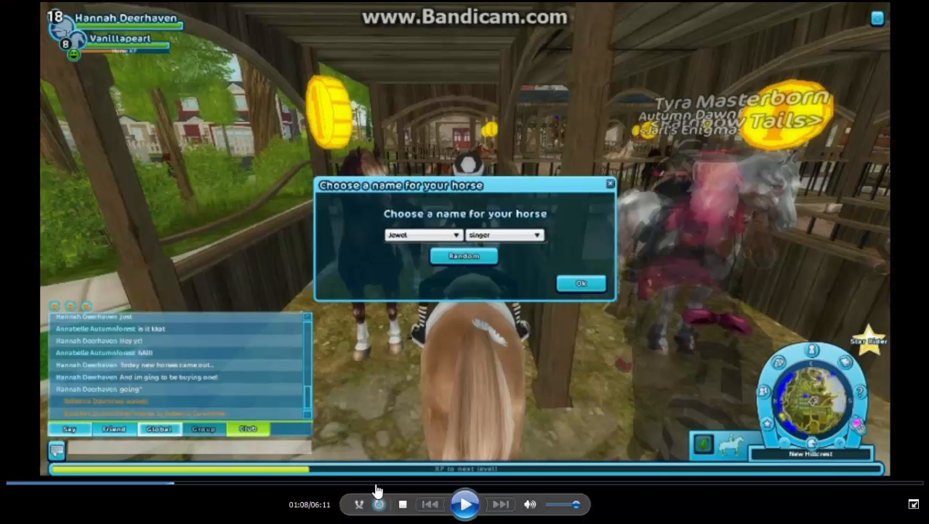
click(429, 483)
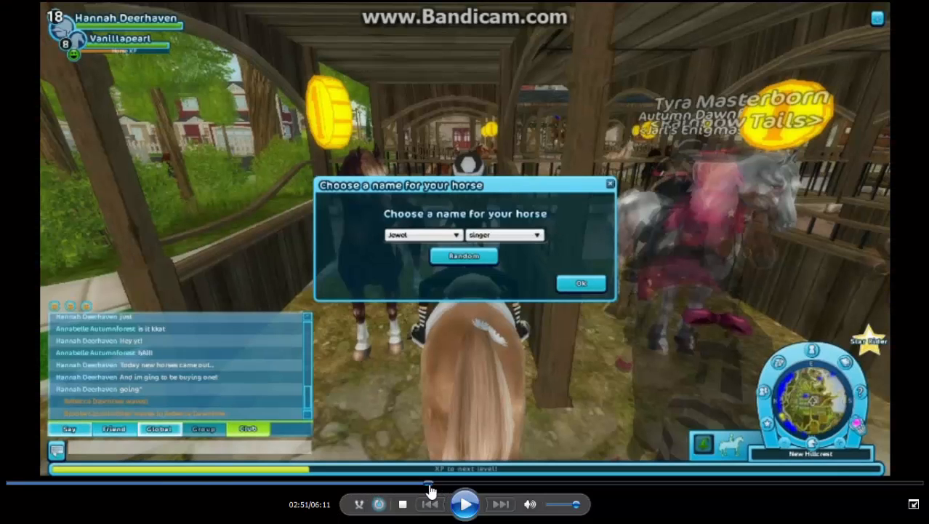
click(500, 485)
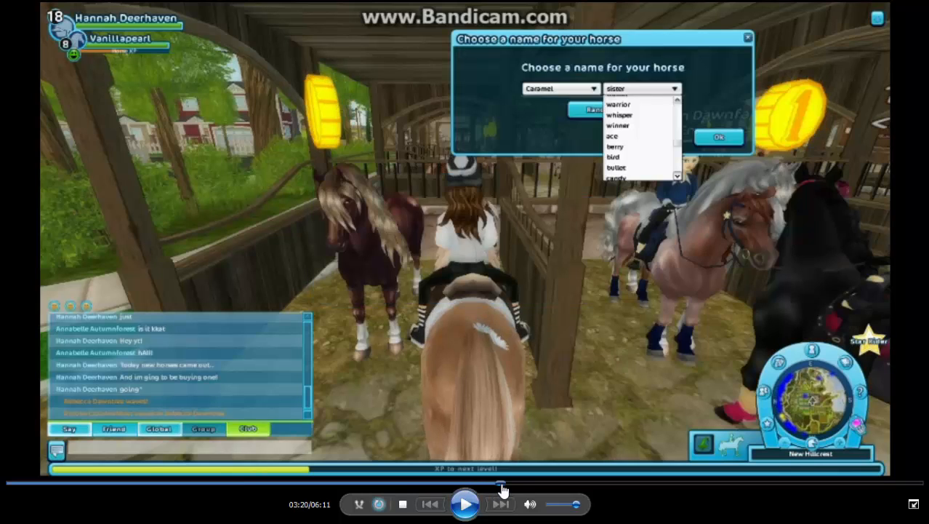
drag(502, 491, 553, 491)
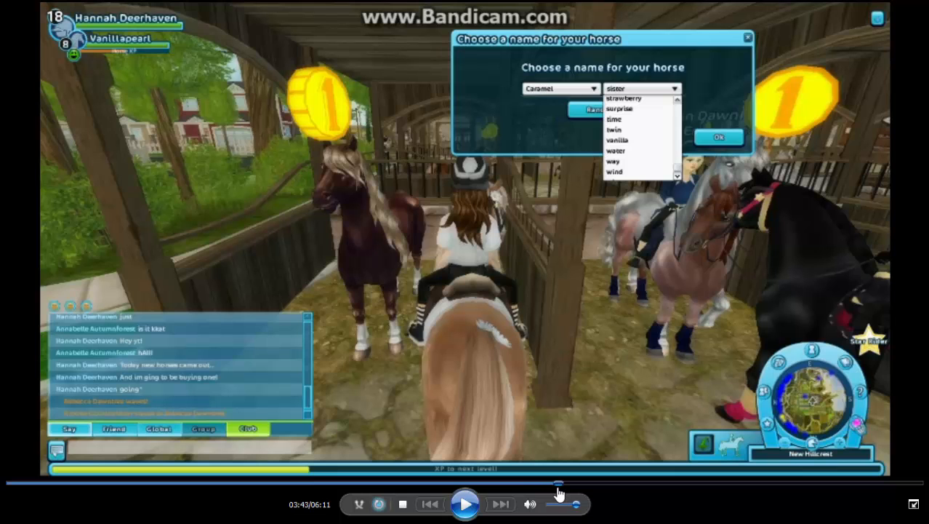
click(465, 504)
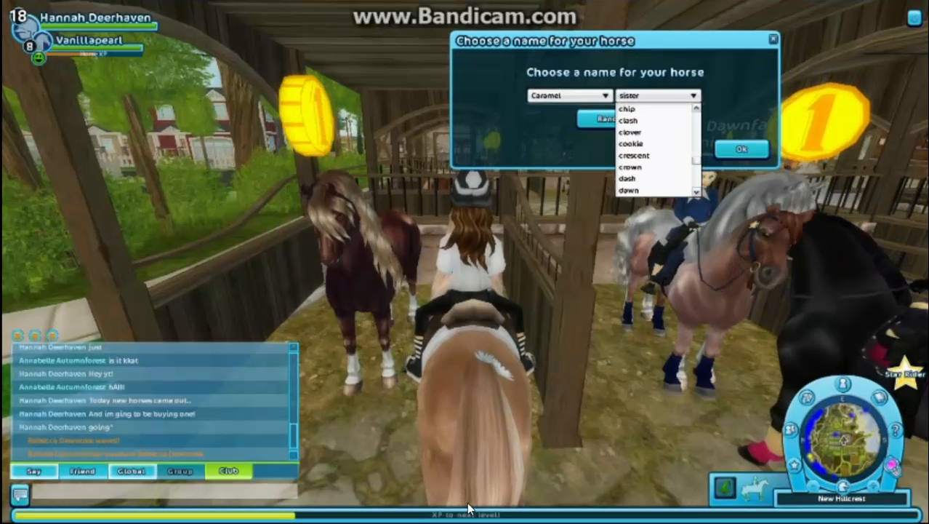
mouse_move(550, 429)
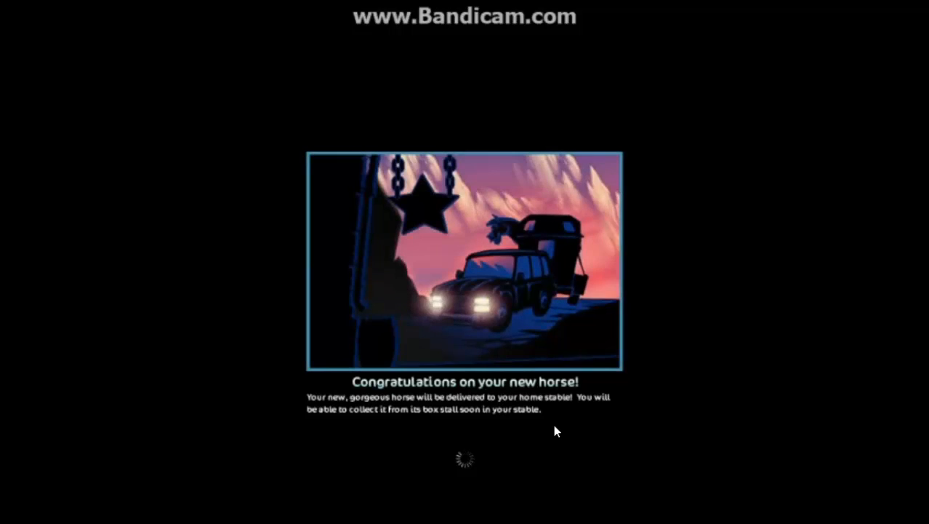
mouse_move(530, 367)
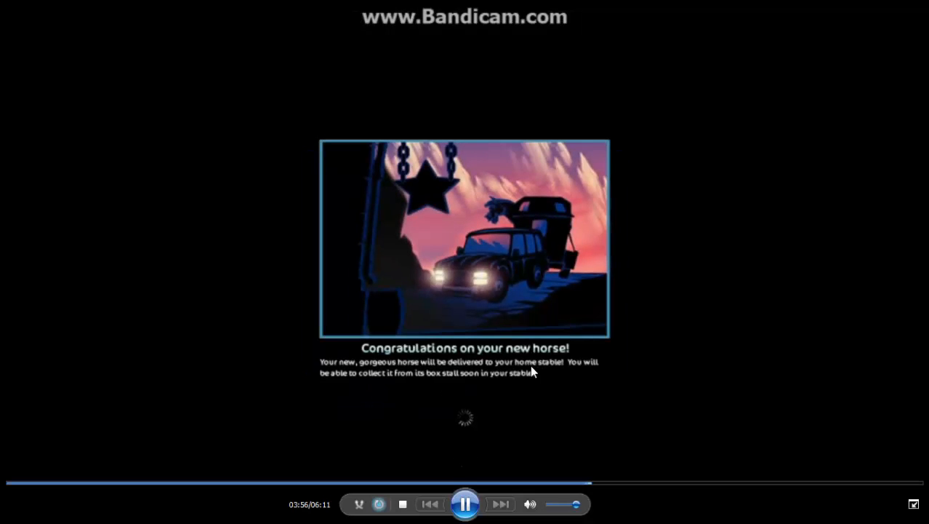
click(579, 484)
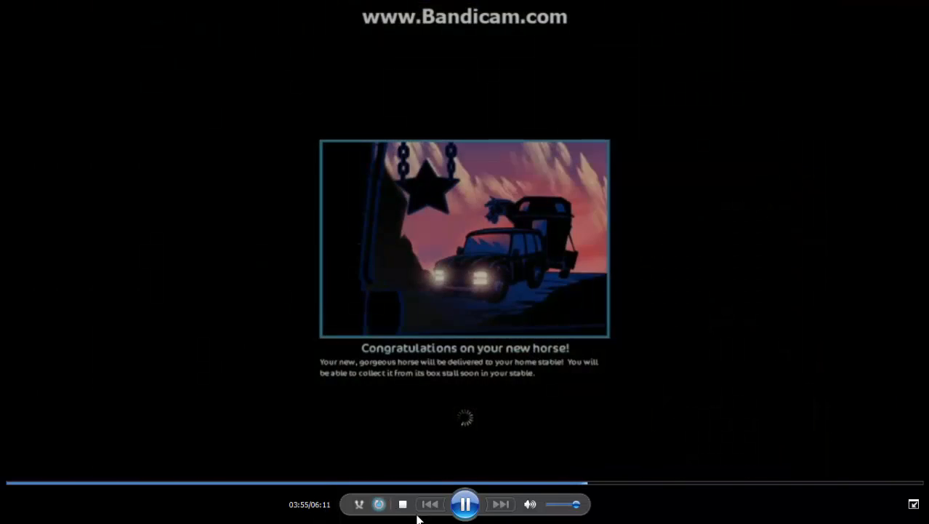
click(469, 513)
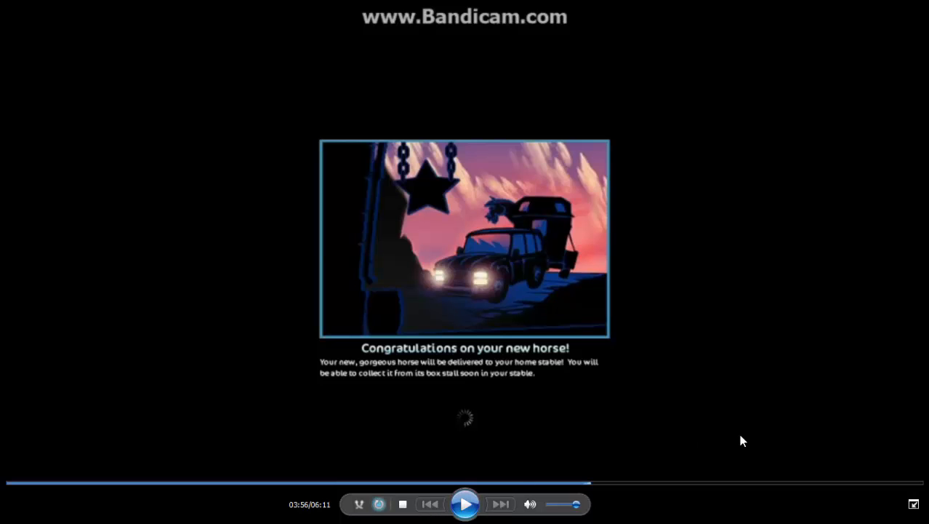
click(914, 503)
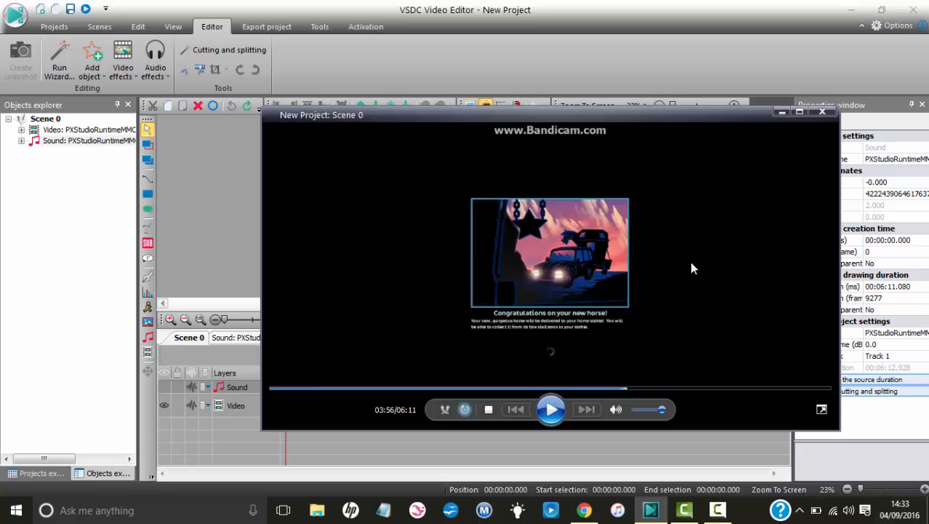
Move the preview window off the timeline and close it.
drag(647, 114, 638, 51)
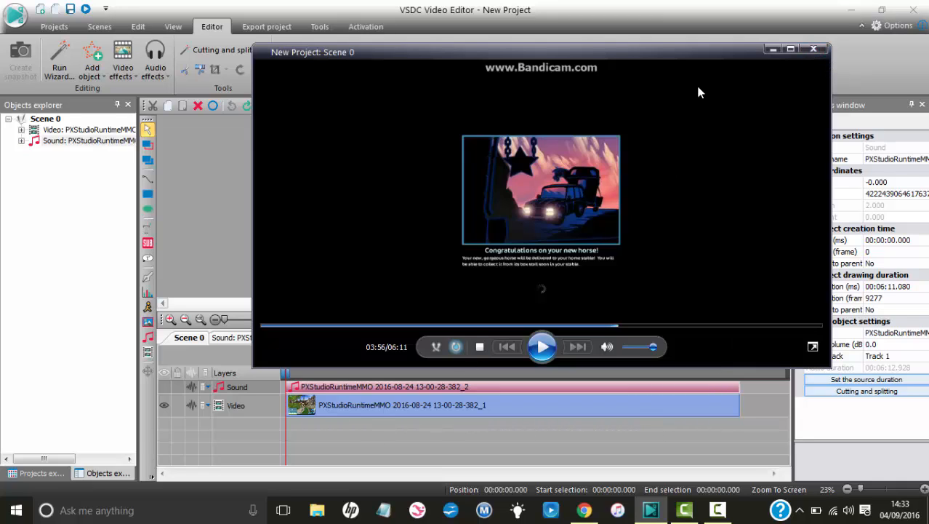
click(772, 51)
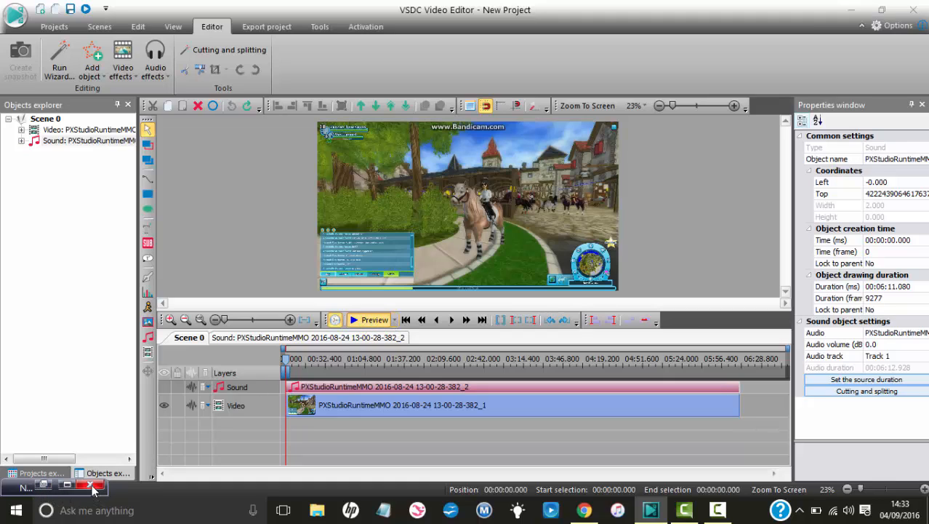
click(66, 486)
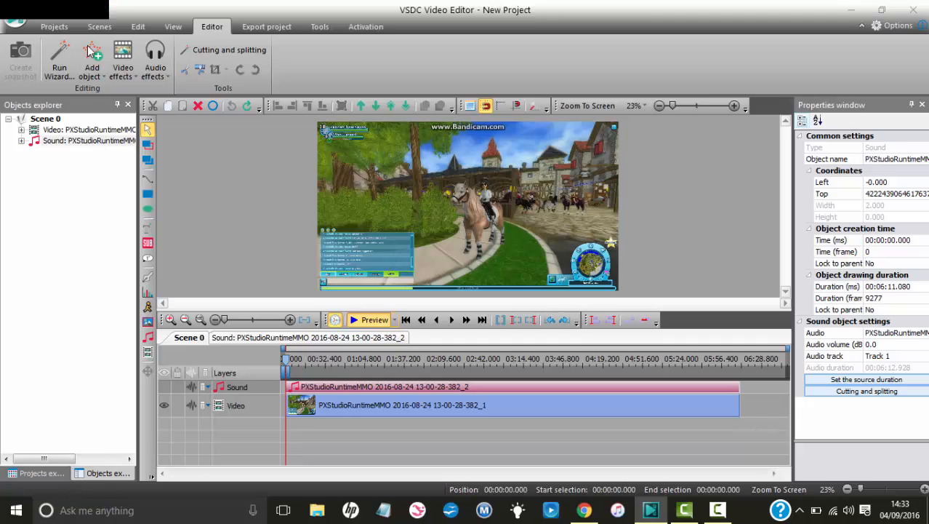
key(alt+space)
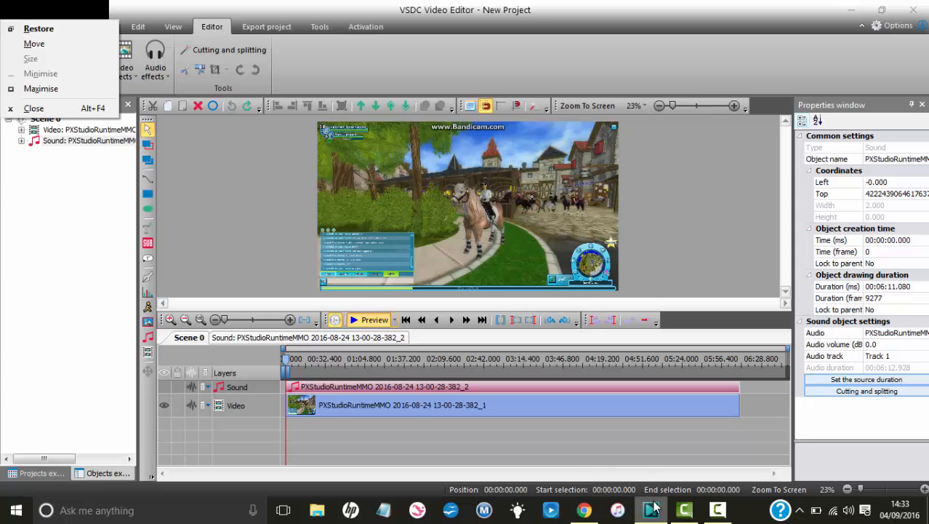
mouse_move(693, 511)
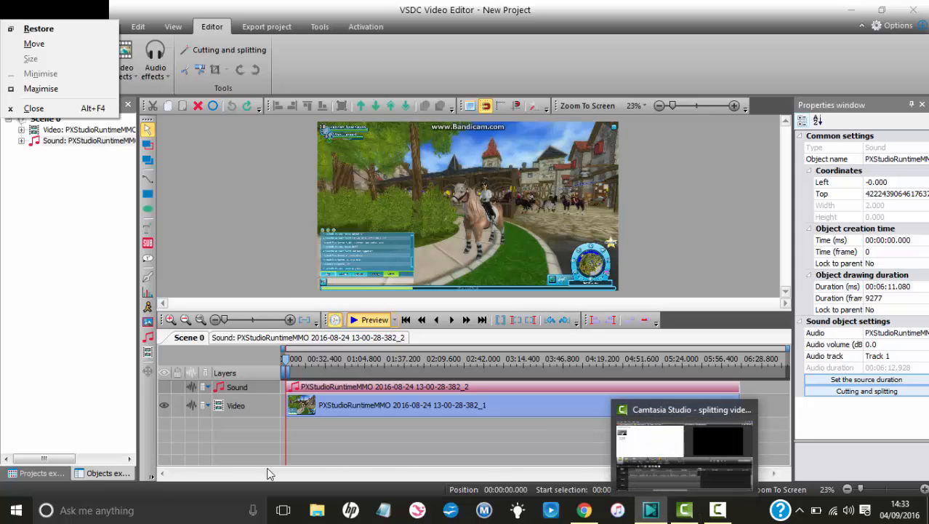
click(465, 406)
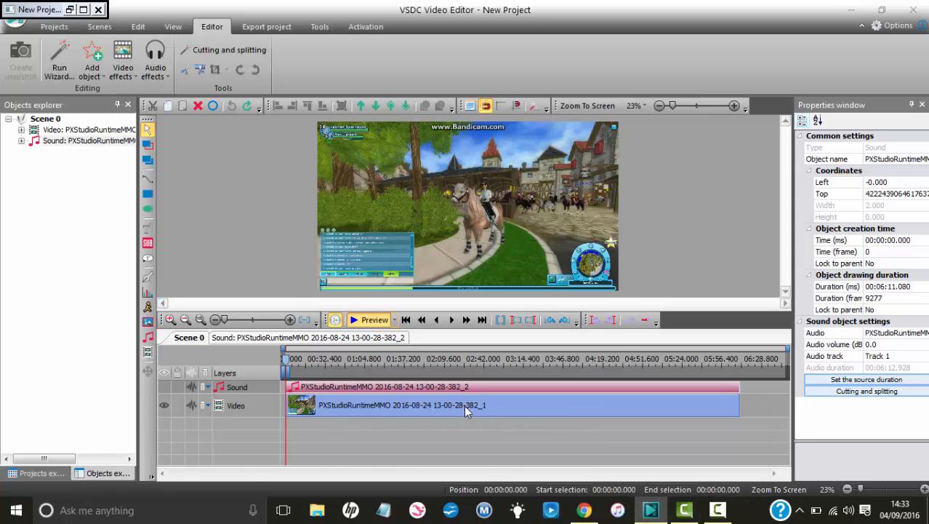
click(103, 10)
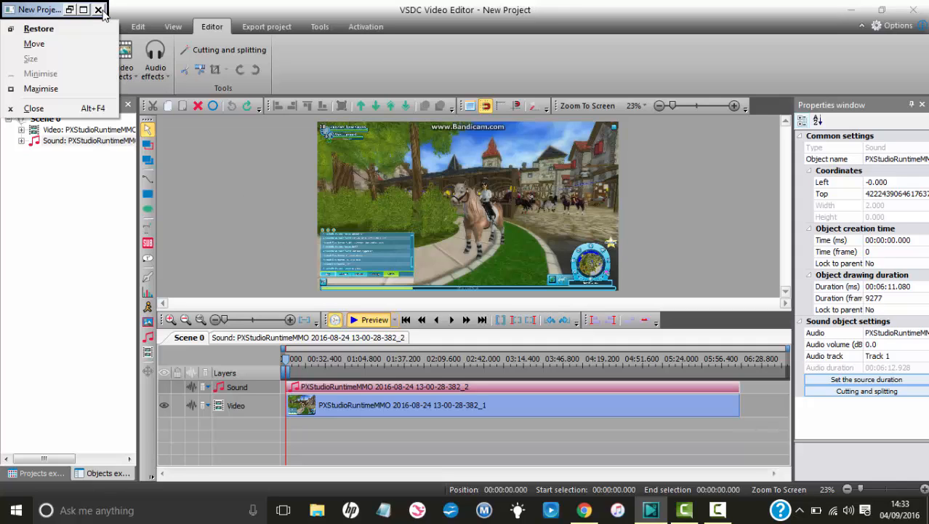
click(87, 207)
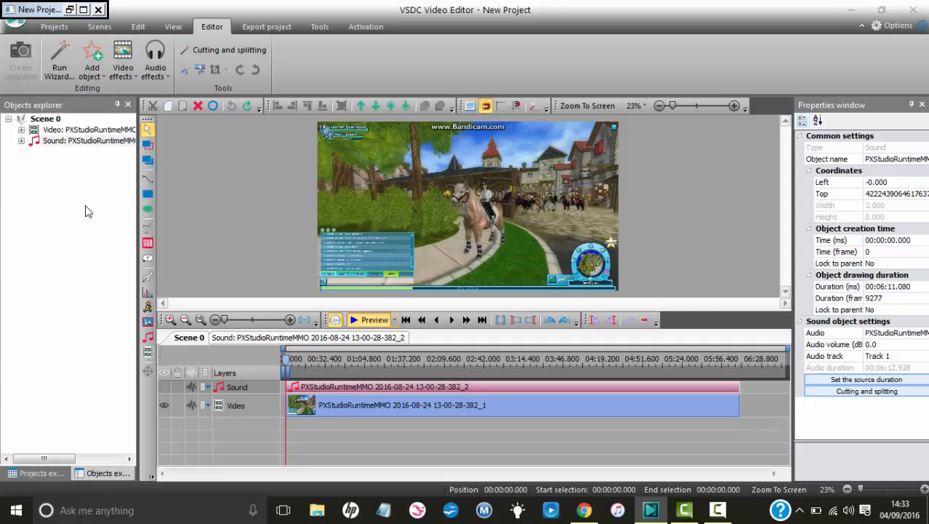
click(98, 10)
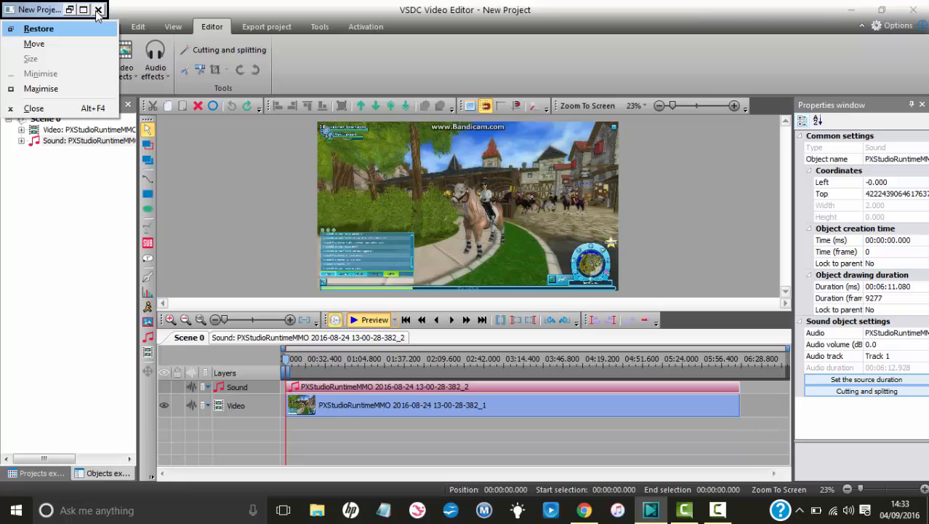
click(41, 88)
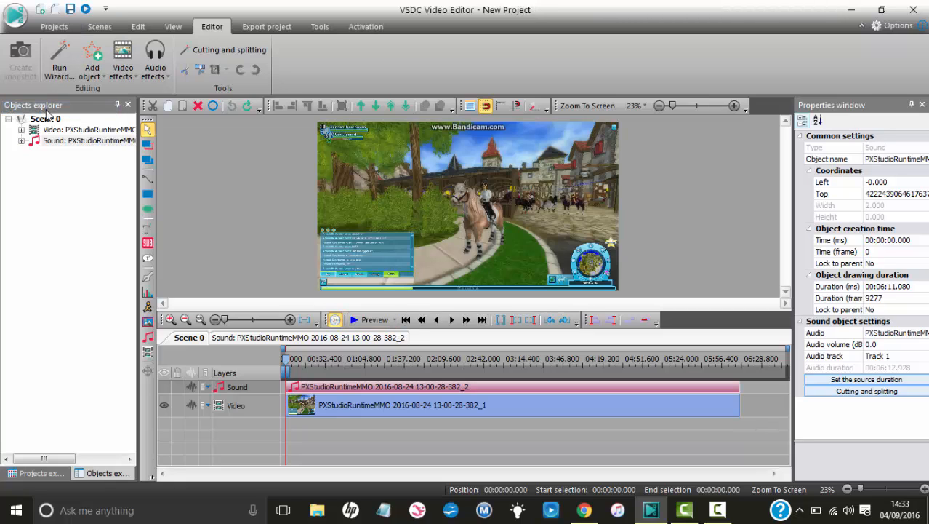
Select the video clip on the enlarged timeline and place the cursor at 01:04.400, shortly before the horse-naming section.
click(534, 407)
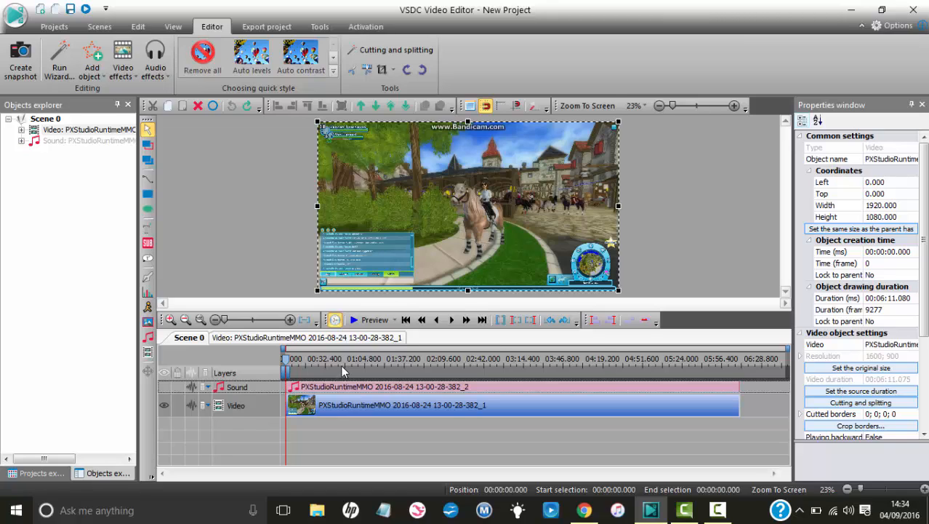
click(170, 319)
click(170, 319)
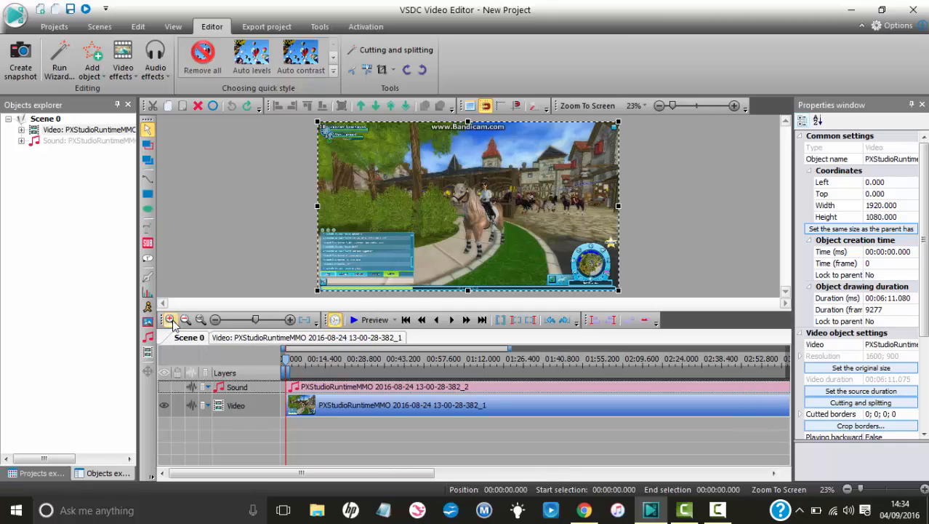
click(171, 320)
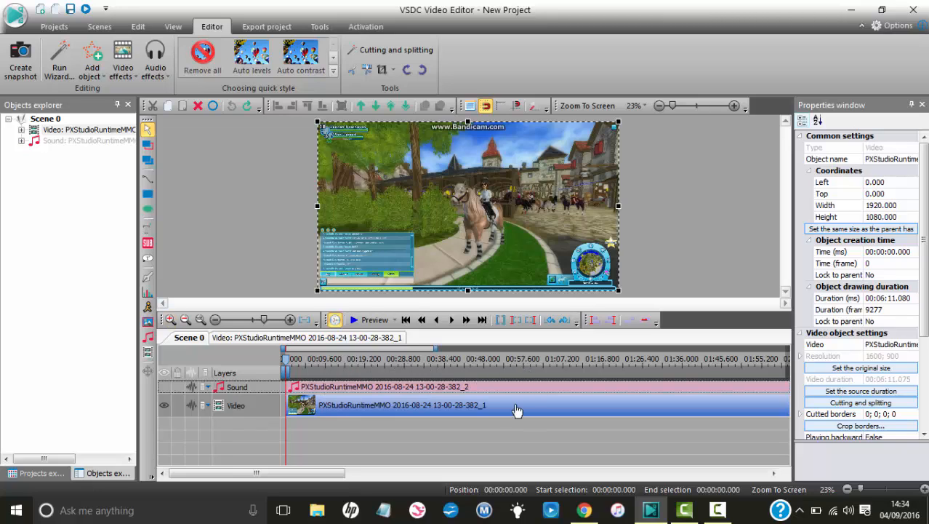
drag(314, 476, 325, 475)
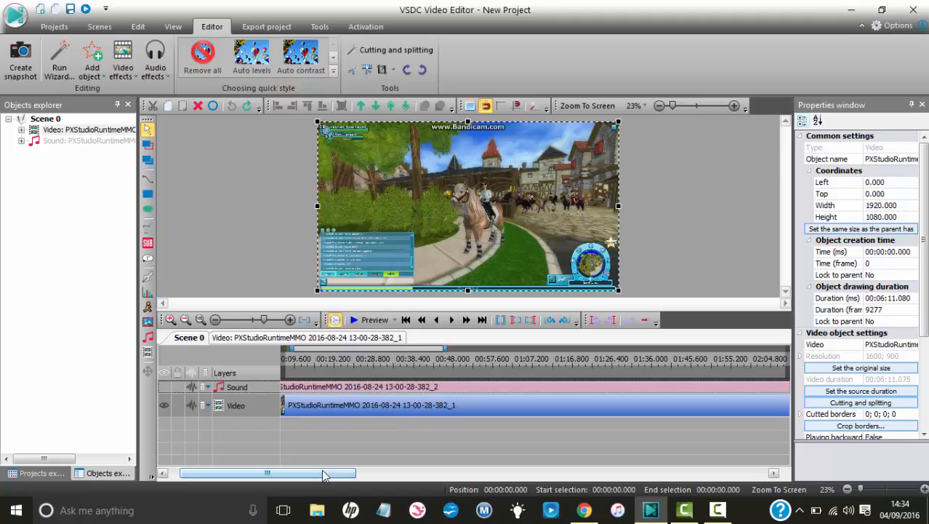
click(520, 358)
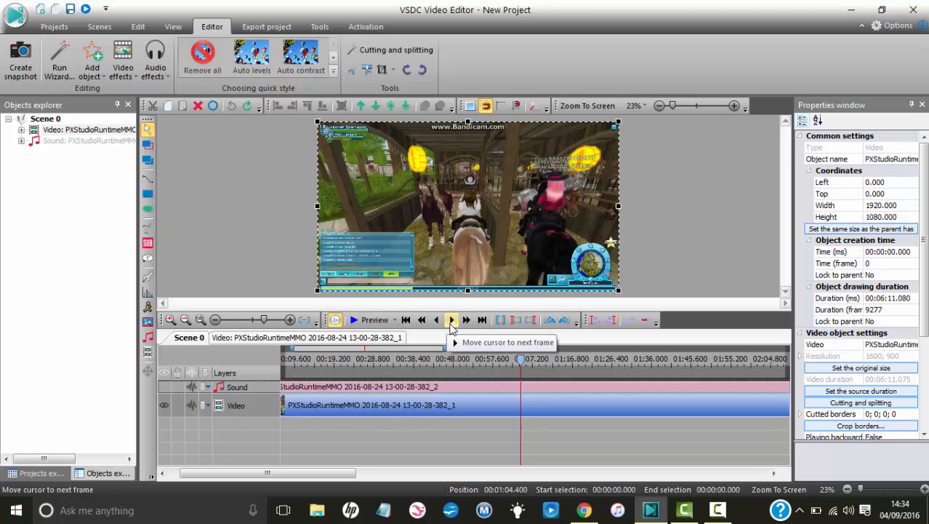
Move the timeline cursor past the opening of the horse-naming dialog and step it back frame by frame to 01:07.000, just before the dialog.
click(452, 321)
click(452, 321)
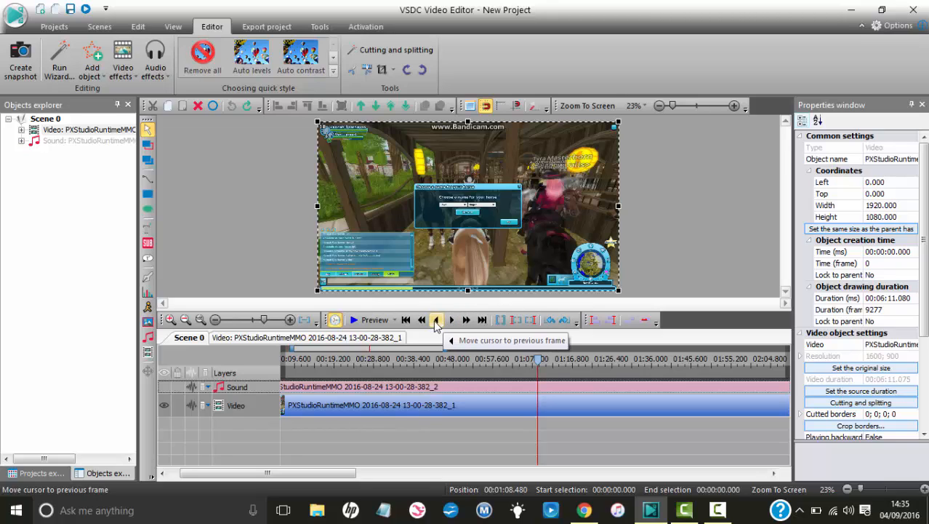
click(436, 322)
click(437, 320)
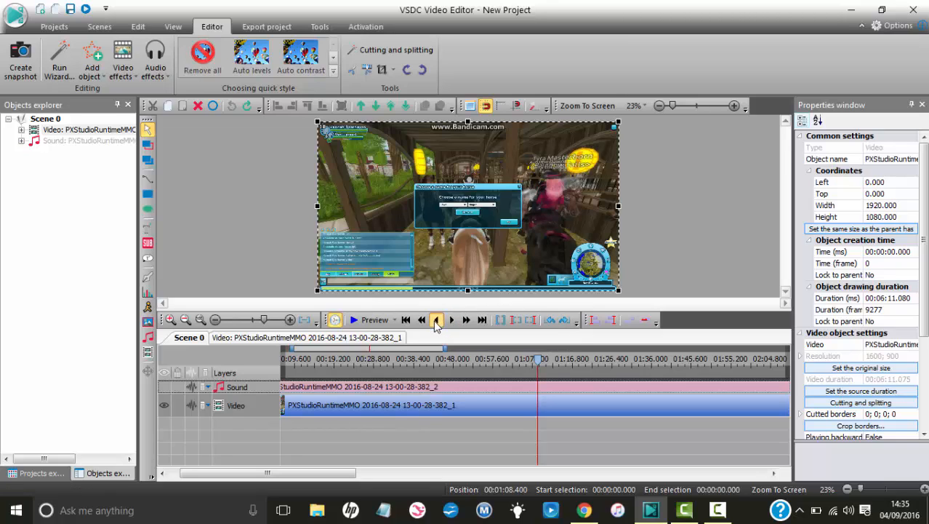
click(437, 320)
click(436, 321)
click(437, 322)
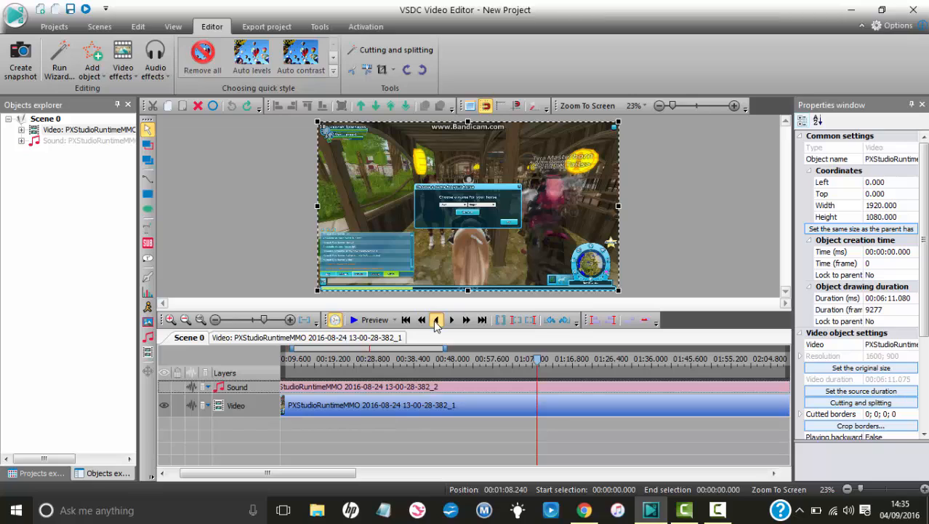
click(437, 322)
click(437, 322)
click(436, 322)
click(437, 322)
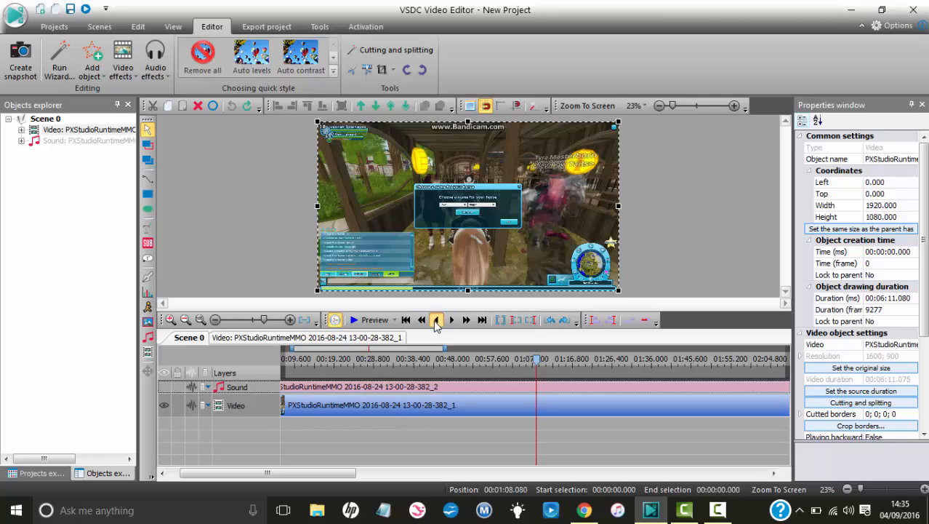
click(436, 322)
click(436, 322)
click(436, 321)
click(437, 322)
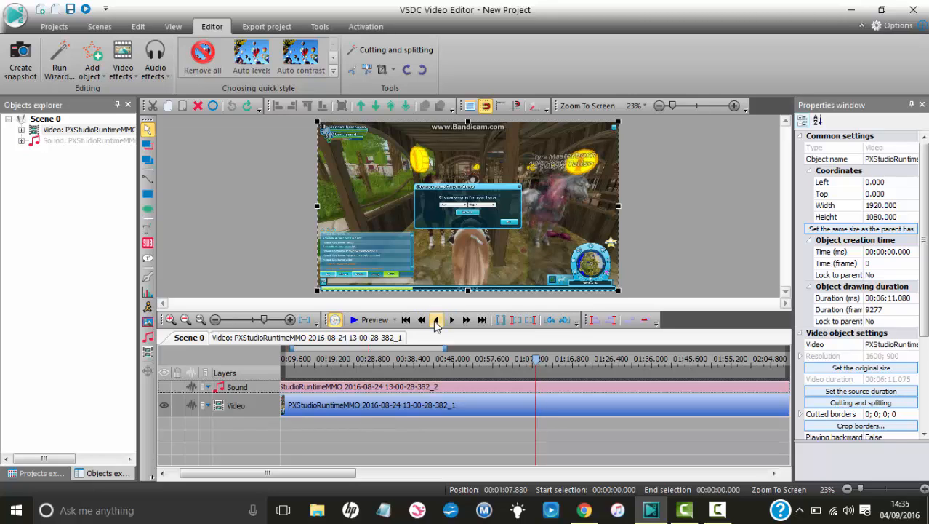
click(436, 321)
click(436, 321)
click(436, 321)
click(436, 321)
click(436, 322)
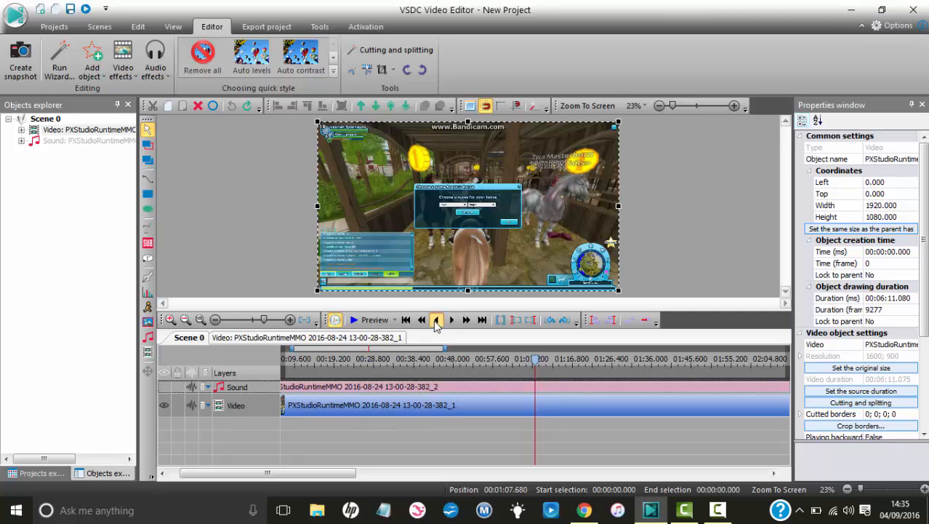
click(437, 321)
click(436, 321)
click(436, 321)
click(436, 321)
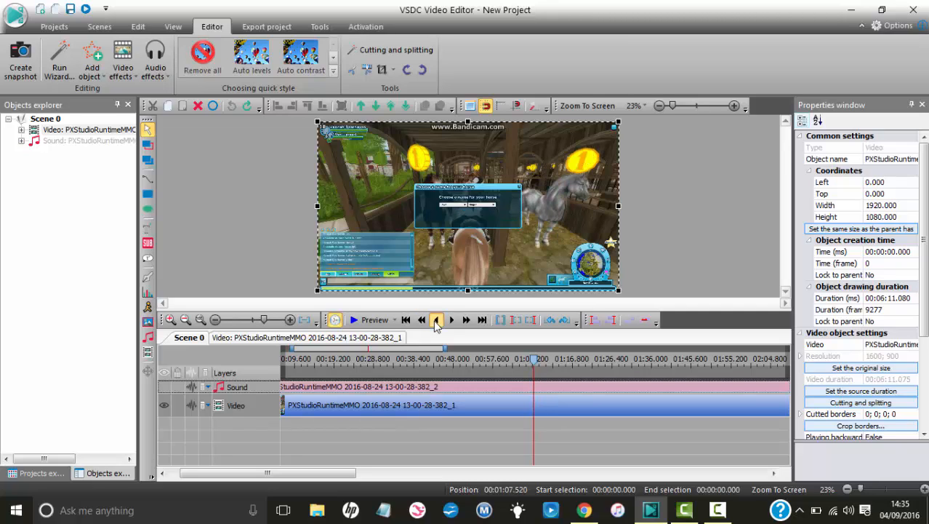
click(436, 322)
click(436, 322)
click(436, 322)
click(437, 322)
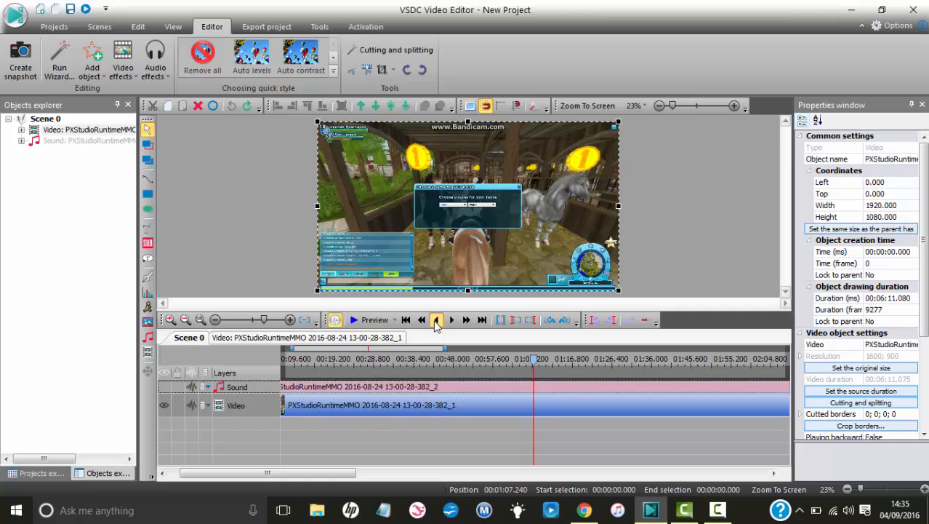
click(437, 321)
click(436, 322)
click(436, 322)
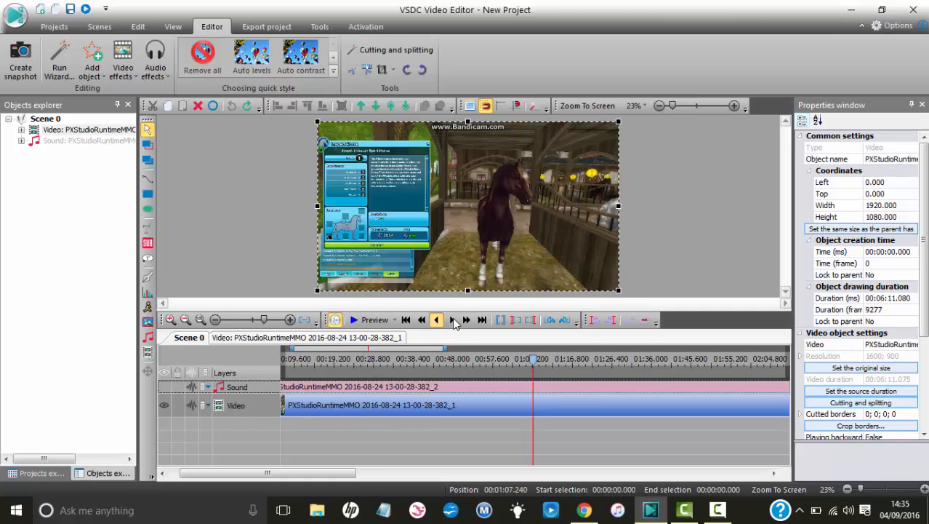
Step the cursor forward frame by frame to 01:07.240, the first frame that shows the horse-naming dialog.
click(452, 321)
click(452, 321)
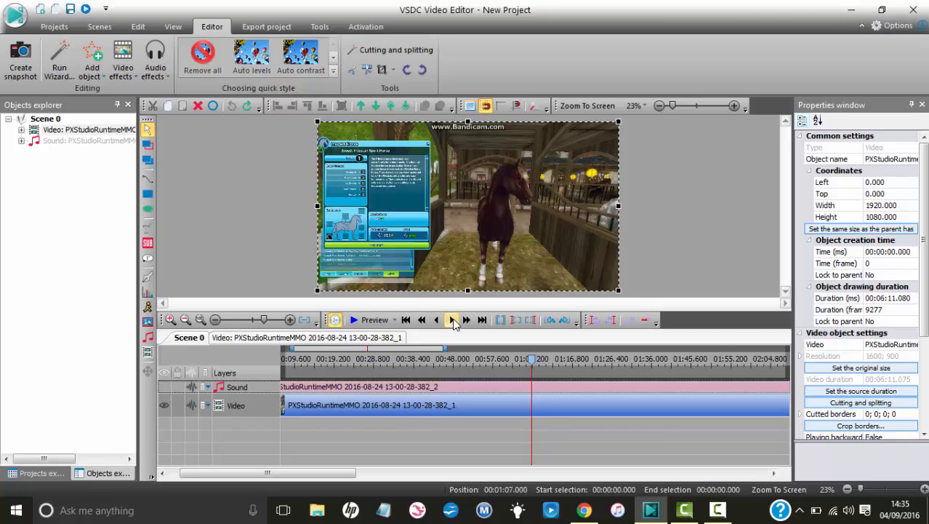
click(452, 320)
click(452, 320)
click(452, 321)
click(452, 321)
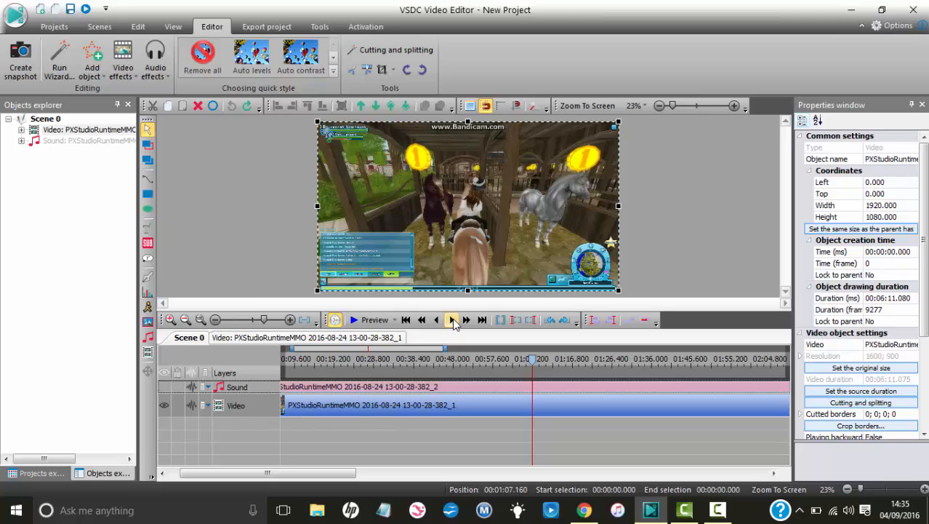
click(452, 320)
click(452, 320)
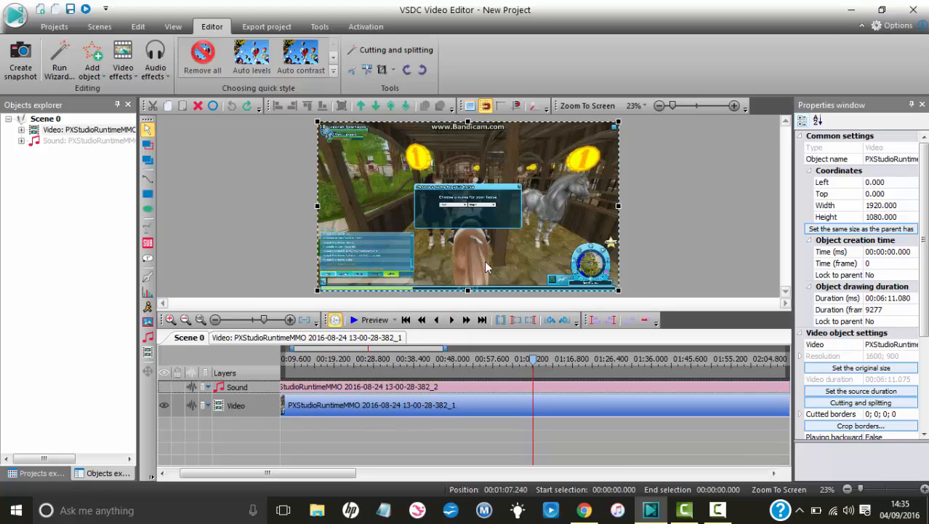
click(438, 321)
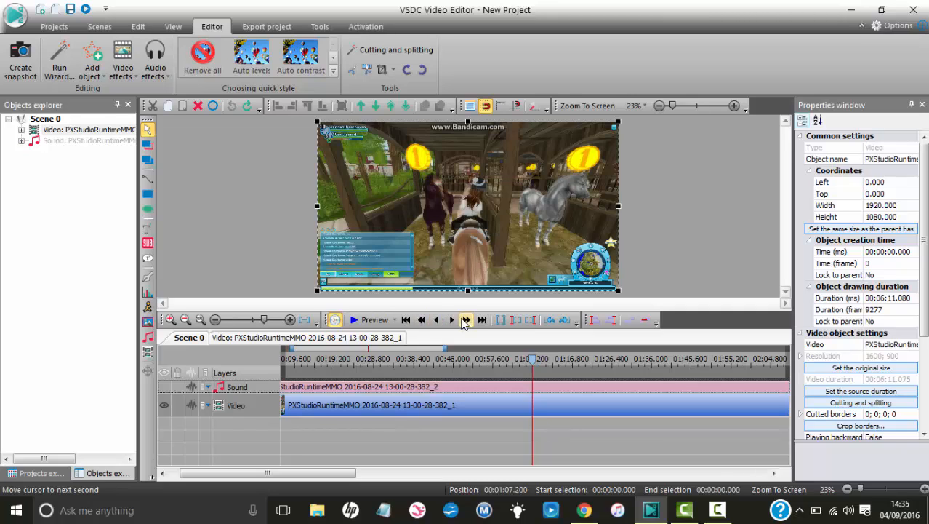
click(451, 321)
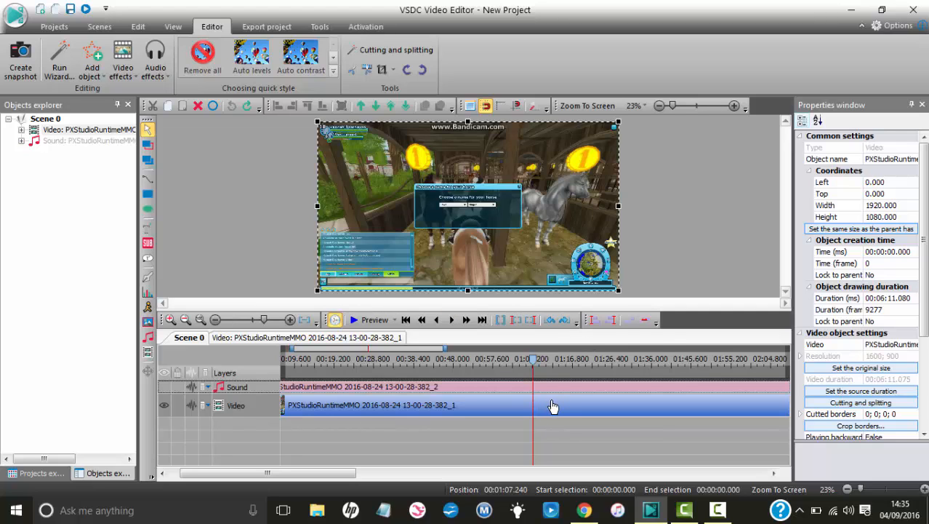
Split the video clip and its sound clip at the cursor position 01:07.240.
mouse_move(551, 407)
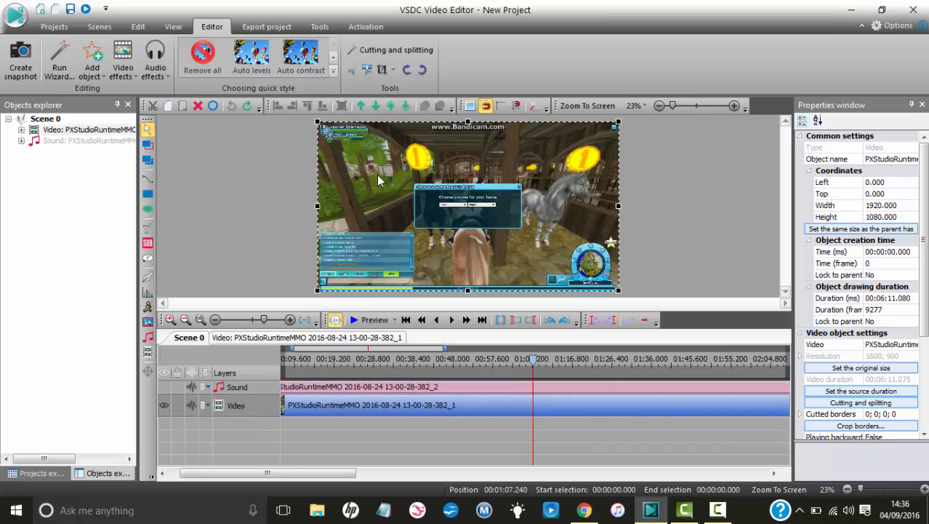
click(367, 71)
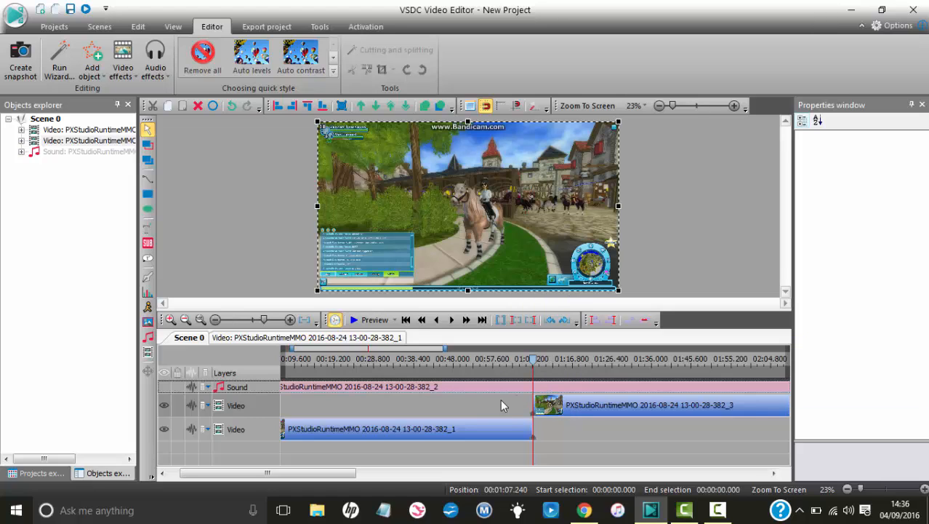
mouse_move(505, 398)
click(260, 386)
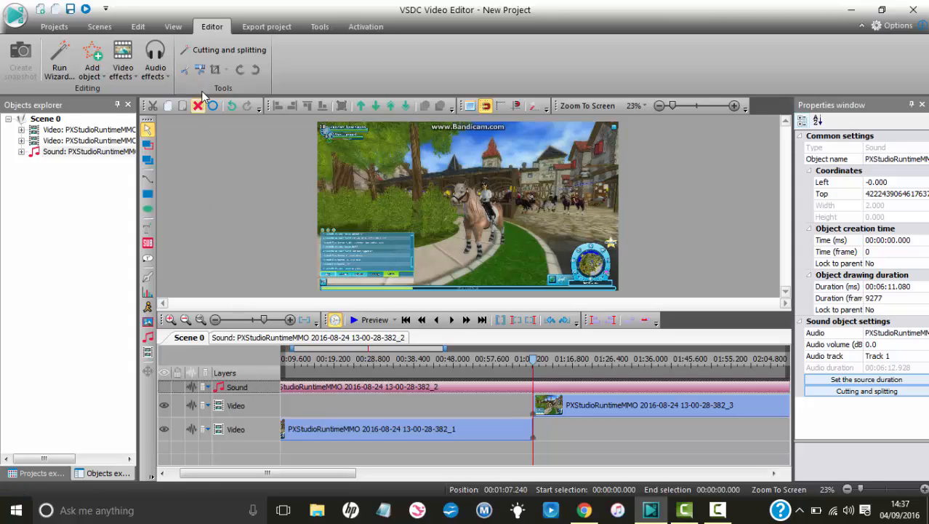
click(205, 71)
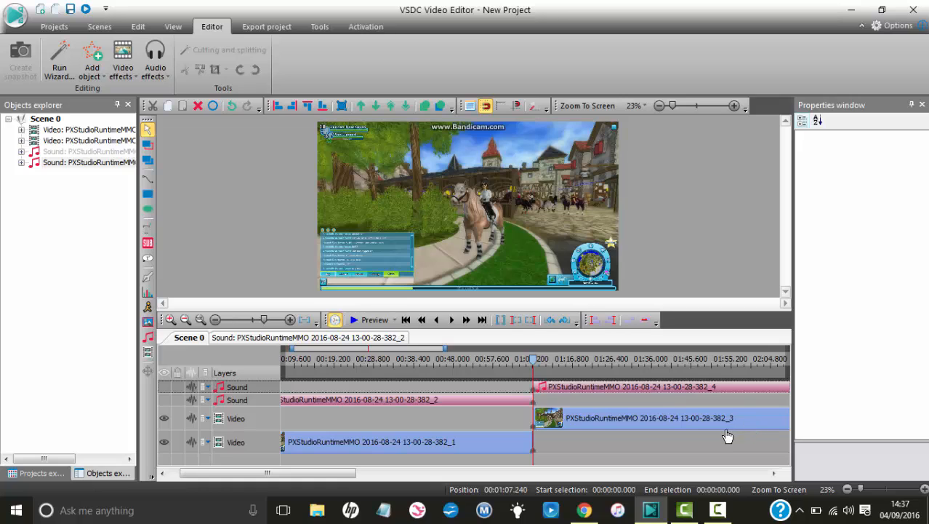
Place the cursor at 03:49.760 near the end of the naming section and advance second by second to the congratulations screen at 03:55.760.
mouse_move(724, 426)
drag(338, 472, 568, 481)
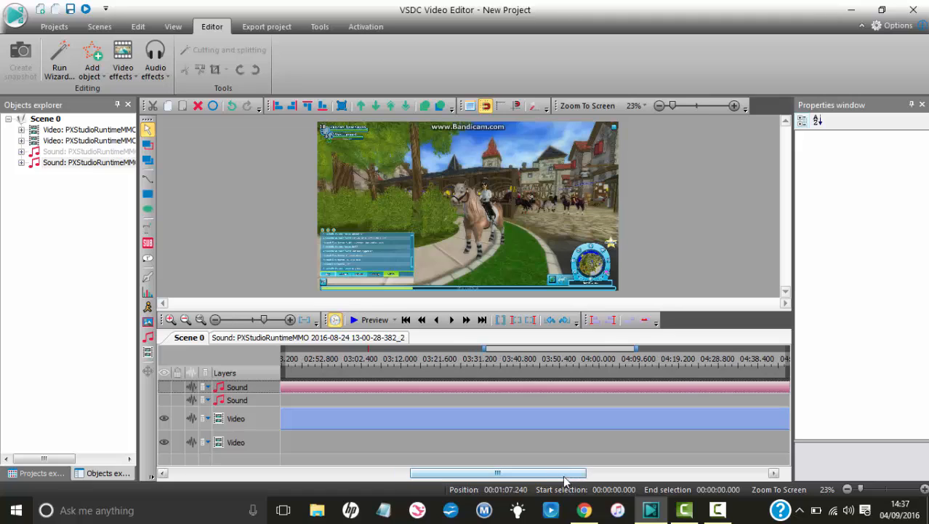
click(557, 359)
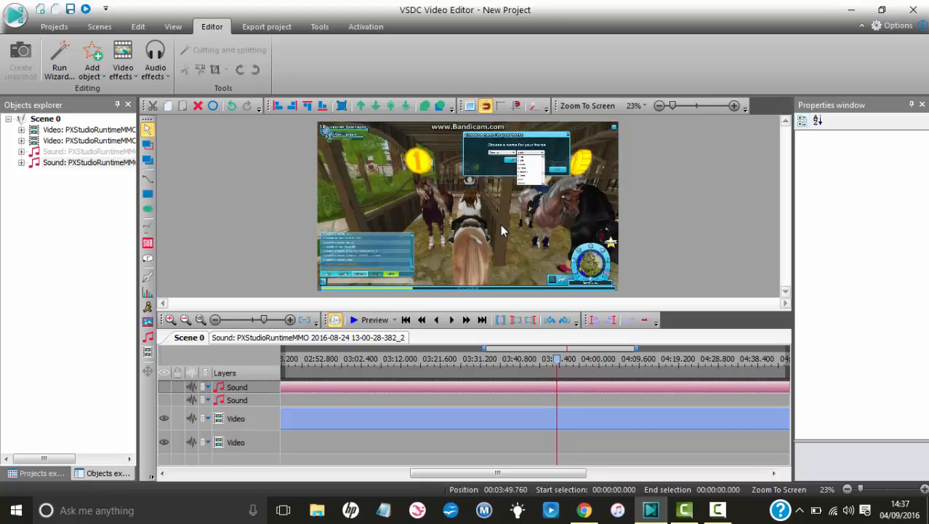
click(466, 320)
click(466, 320)
click(466, 319)
click(466, 320)
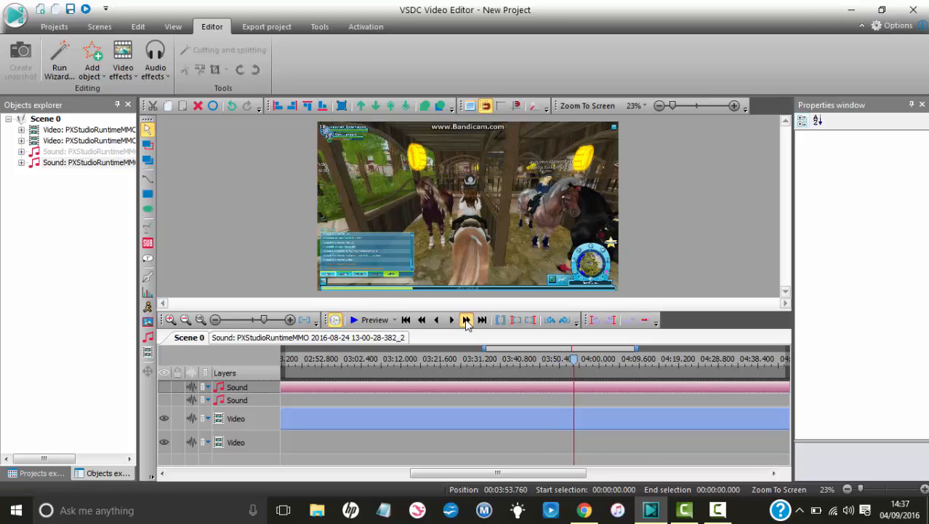
click(466, 320)
click(466, 320)
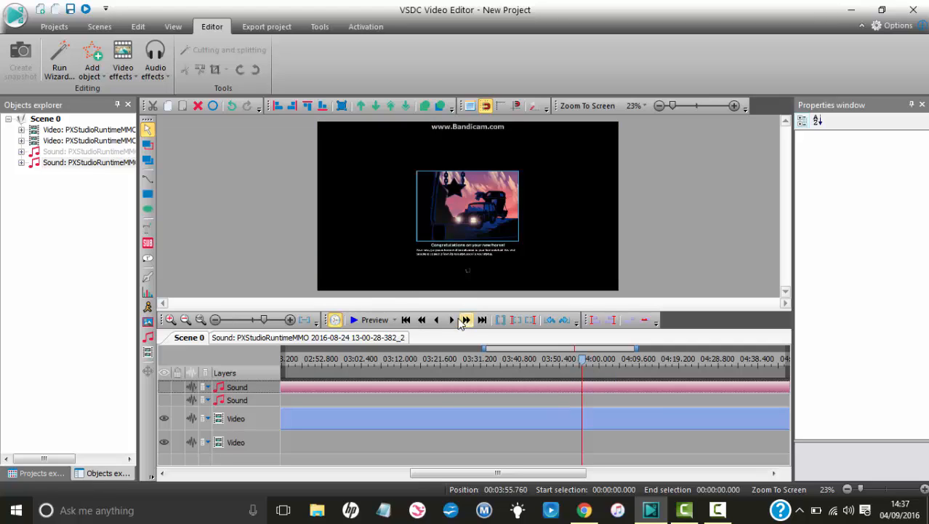
Move the cursor back one second and several frames to 03:54.560, where the horse-naming dialog is still open.
click(422, 321)
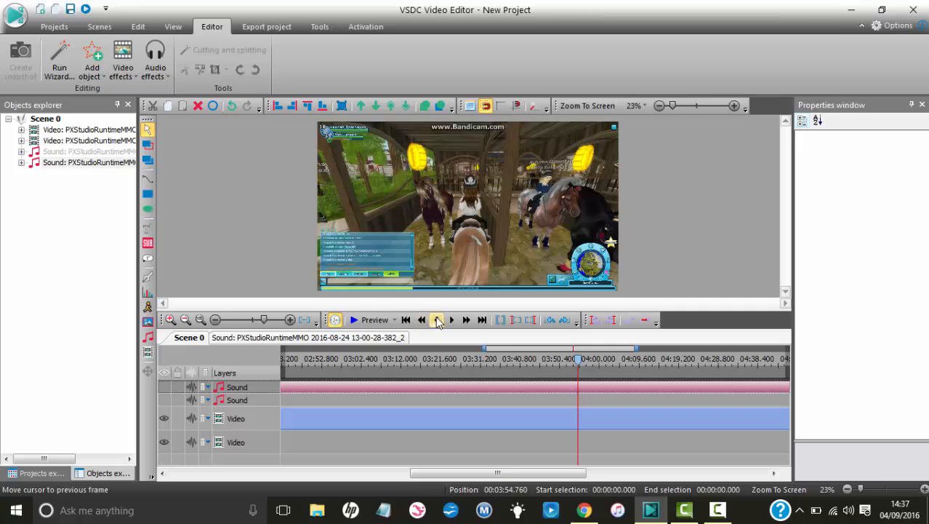
click(436, 321)
click(437, 320)
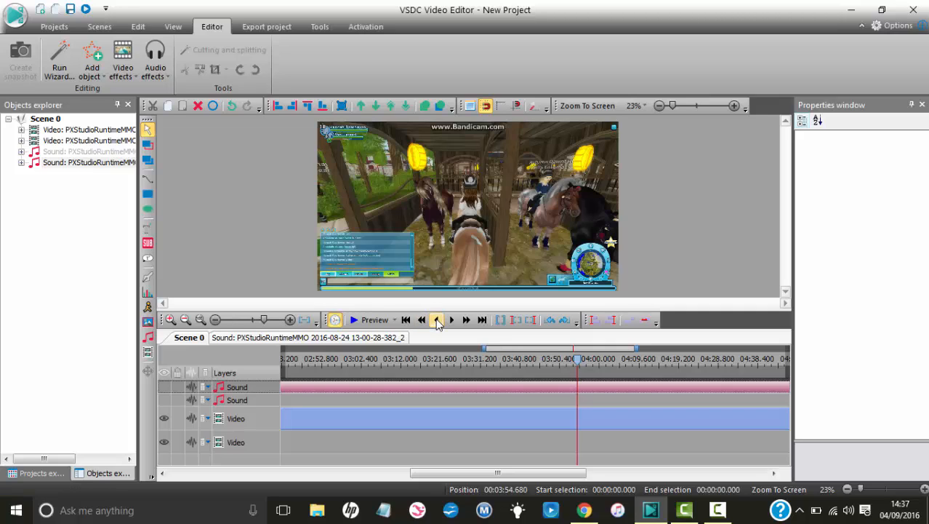
click(437, 320)
click(437, 321)
click(437, 321)
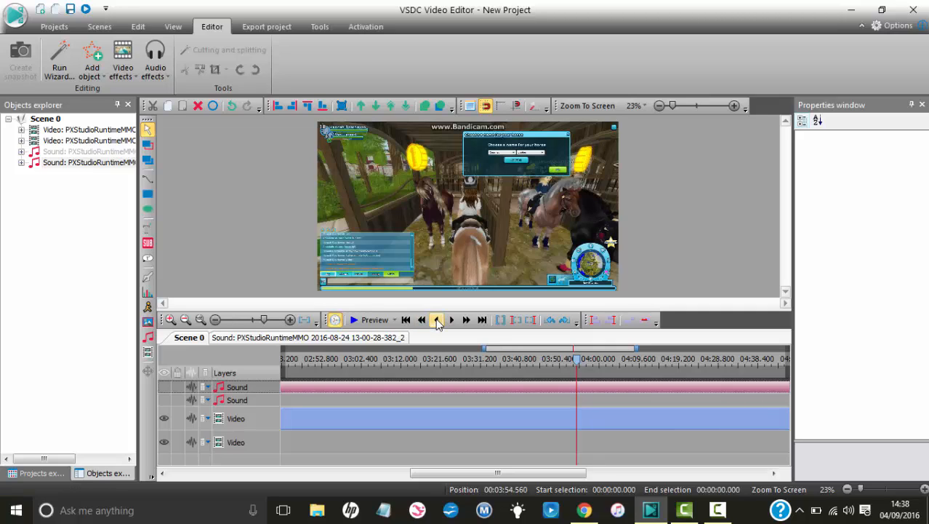
click(450, 321)
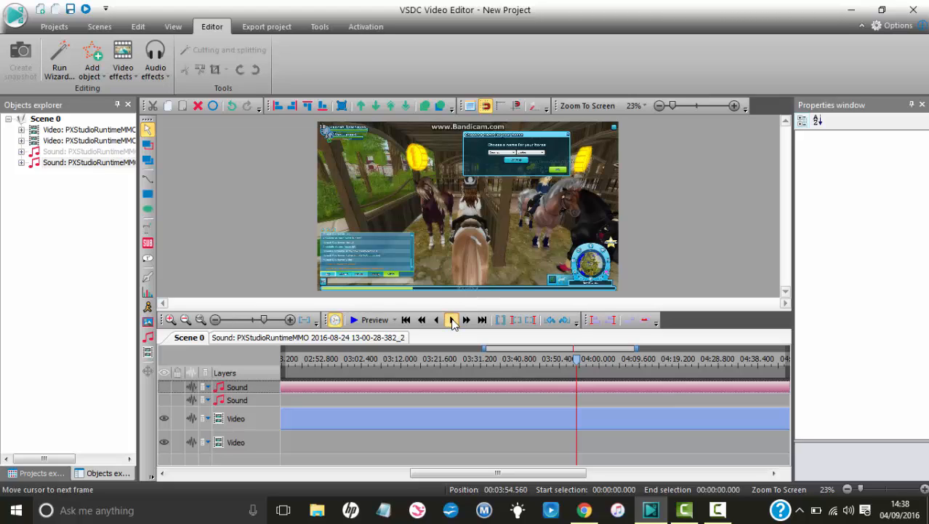
click(437, 321)
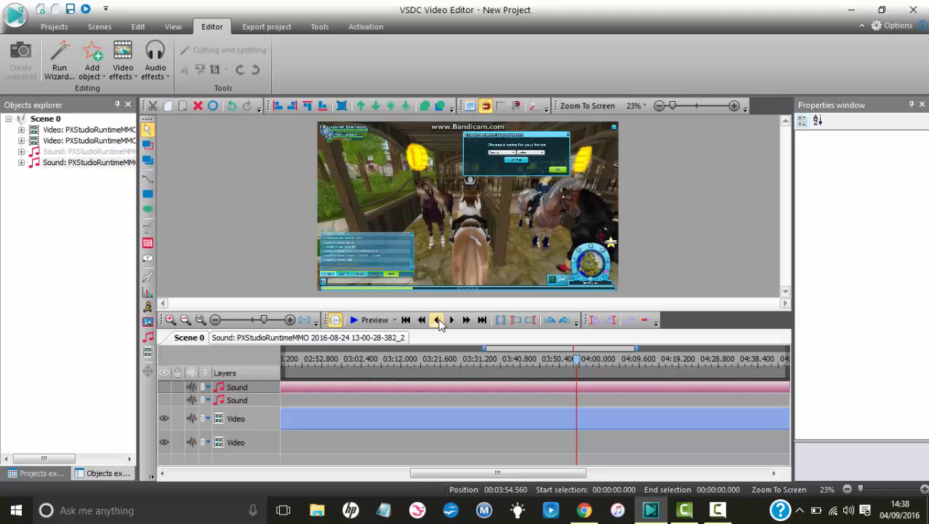
Step the cursor back frame by frame to 03:53.080 and second by second to about 03:49, where the horse-name list is open.
click(438, 322)
click(438, 323)
click(439, 321)
click(439, 320)
click(439, 320)
click(439, 321)
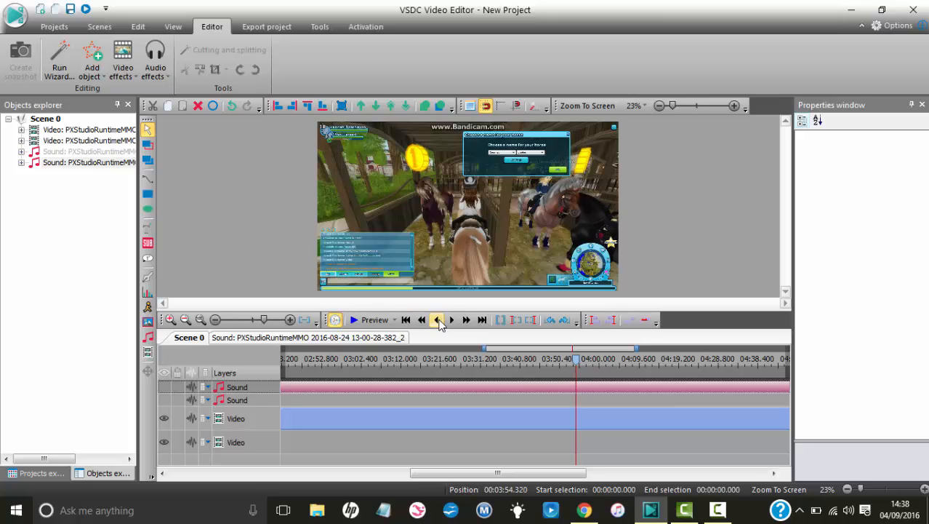
click(438, 321)
click(439, 321)
click(439, 321)
click(439, 321)
click(438, 320)
click(439, 321)
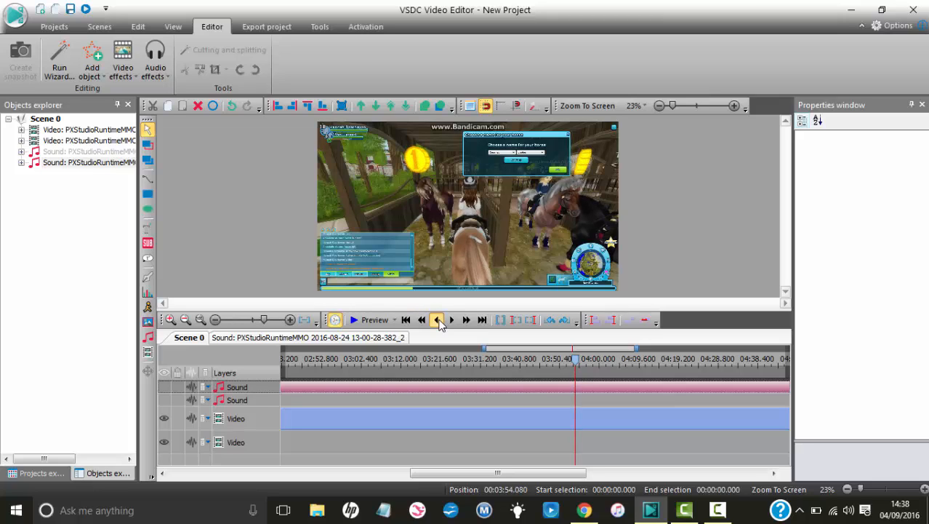
click(439, 321)
click(439, 320)
click(438, 320)
click(438, 320)
click(438, 321)
click(438, 320)
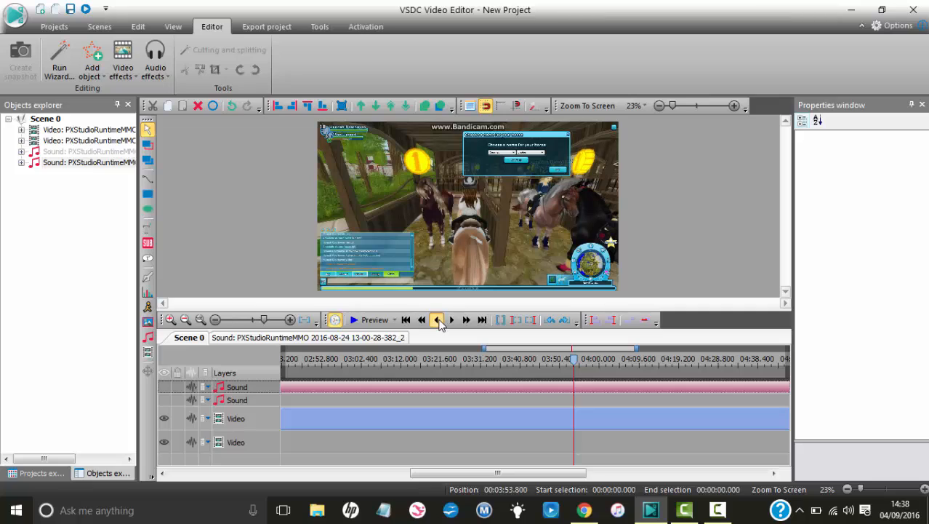
click(438, 320)
click(438, 321)
click(438, 321)
click(439, 320)
click(439, 321)
click(439, 320)
click(439, 321)
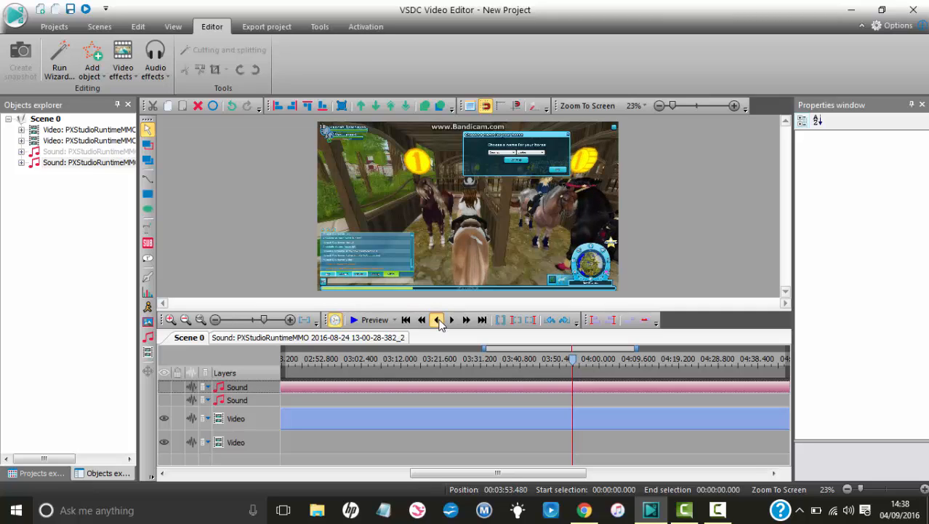
click(439, 320)
click(438, 321)
click(438, 321)
click(439, 321)
click(439, 321)
click(439, 321)
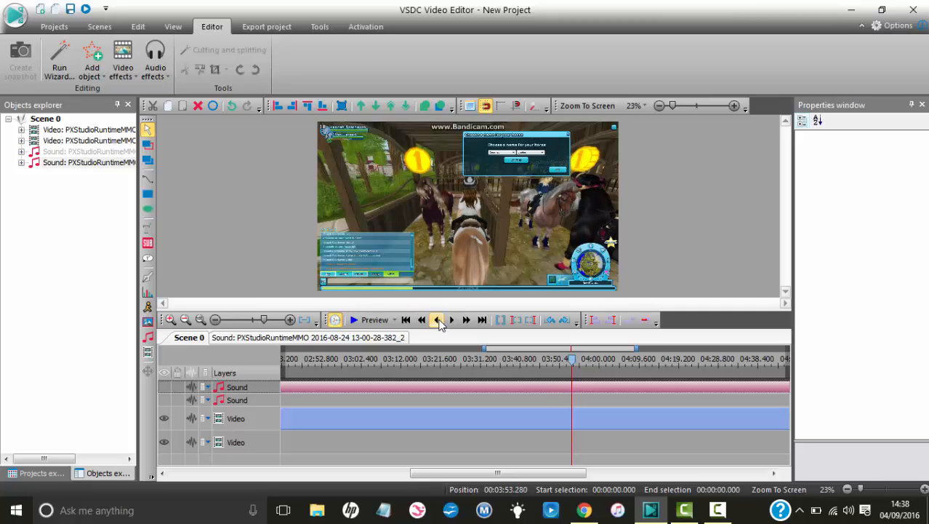
click(438, 321)
click(439, 321)
click(439, 321)
click(439, 321)
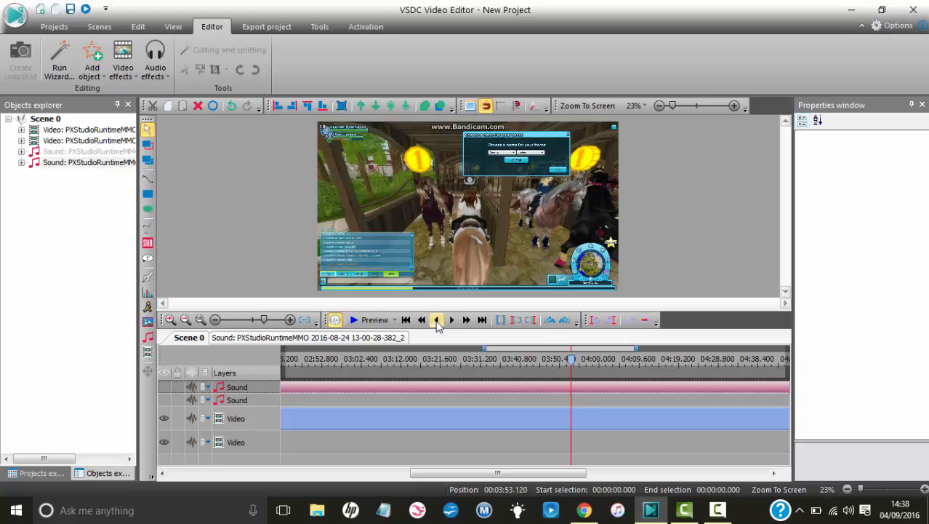
click(438, 321)
click(439, 321)
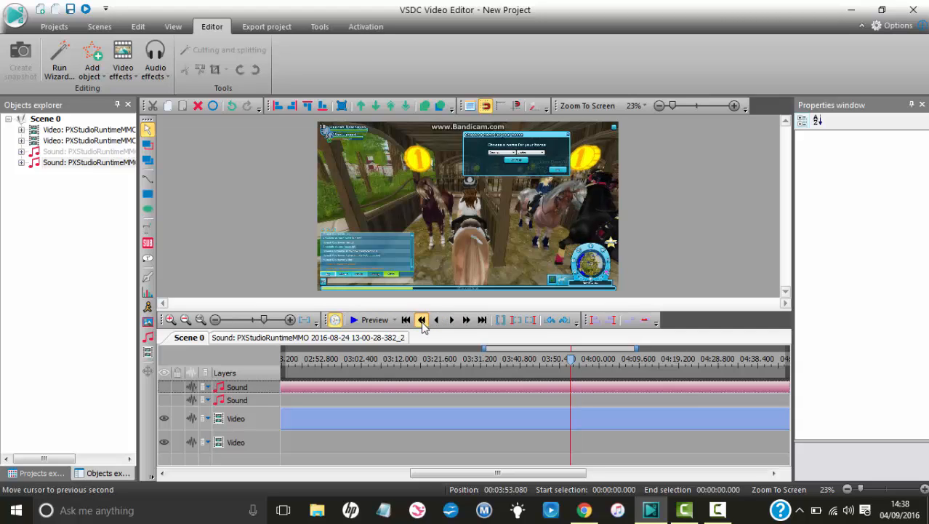
click(421, 322)
click(422, 321)
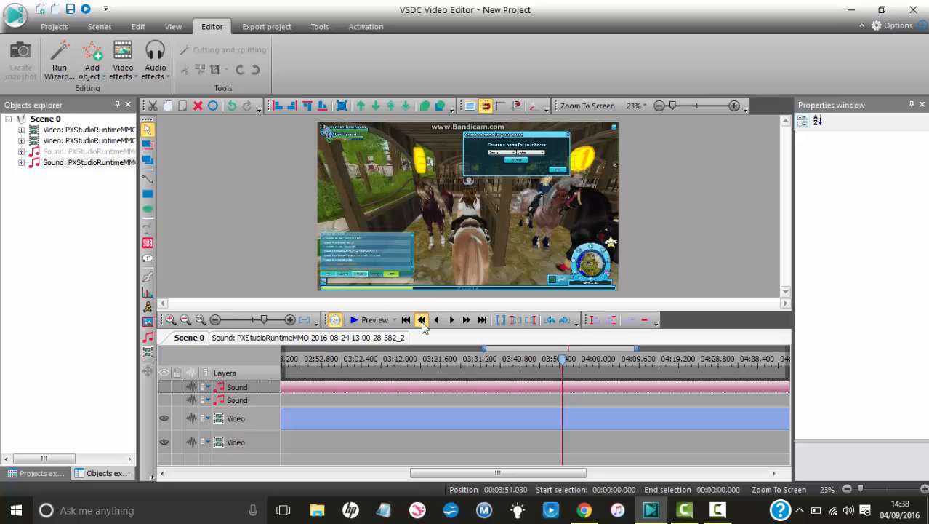
click(421, 322)
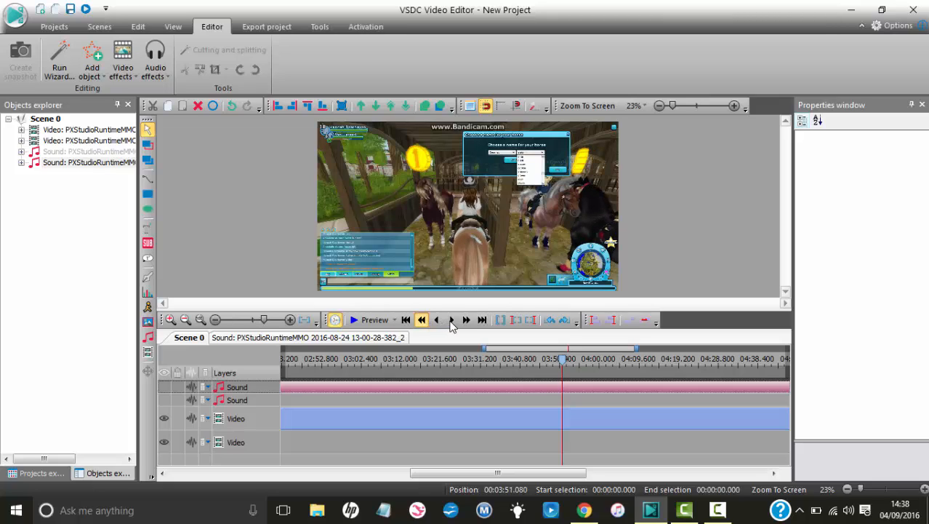
Advance the cursor frame by frame to 03:50.960, where the open name list in the horse-naming dialog has closed.
click(453, 320)
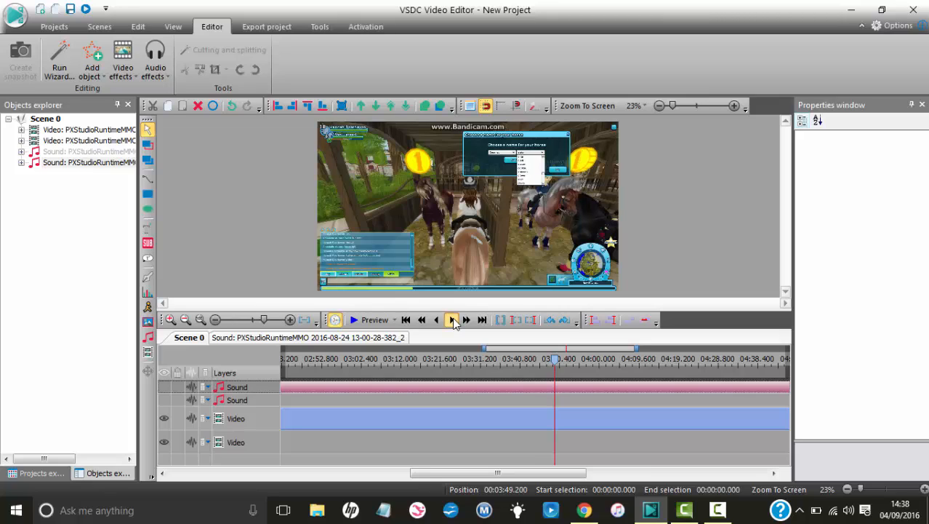
click(452, 320)
click(453, 320)
click(452, 320)
click(453, 320)
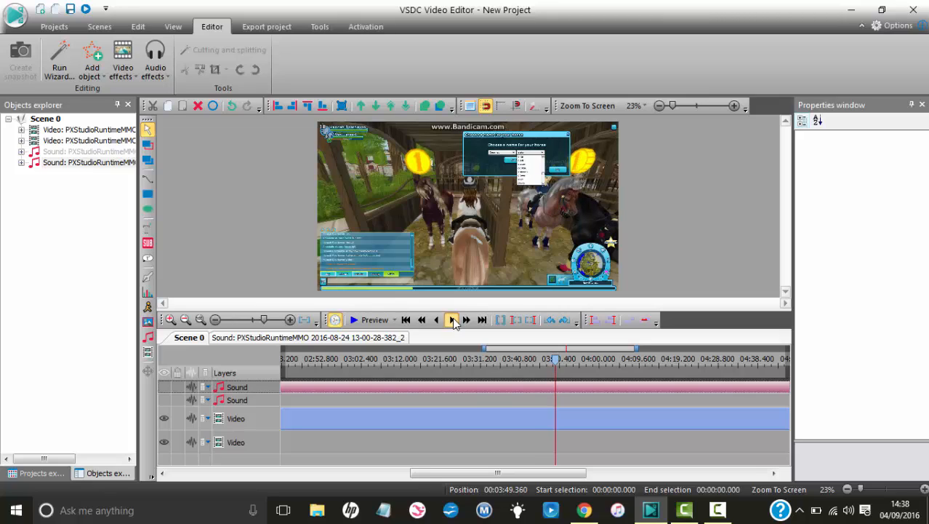
click(453, 320)
click(452, 320)
click(453, 320)
click(452, 320)
click(452, 320)
click(452, 320)
click(453, 319)
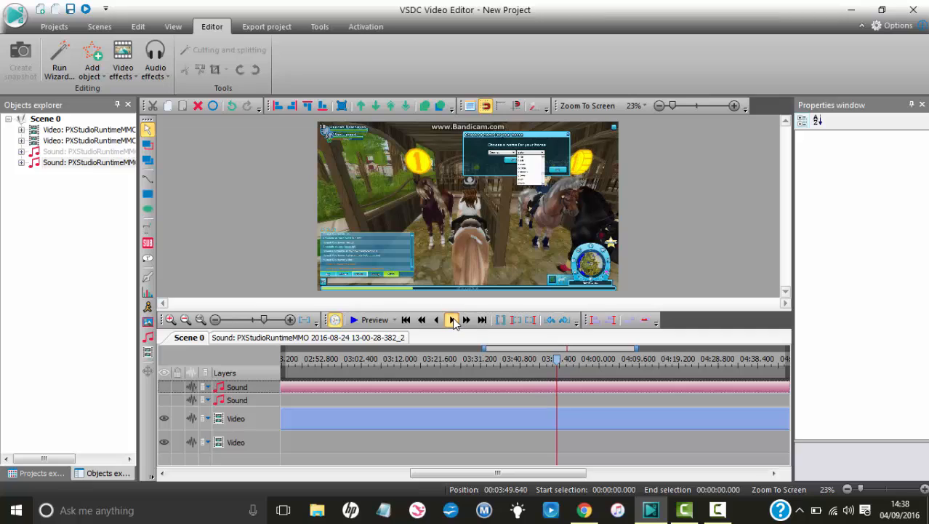
click(453, 320)
click(452, 320)
click(453, 320)
click(452, 320)
click(452, 320)
click(452, 320)
click(453, 320)
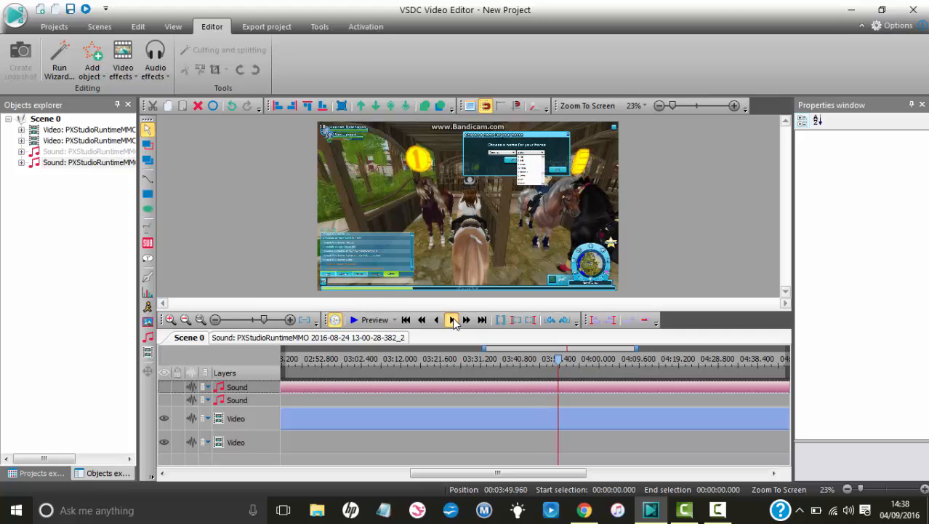
click(452, 320)
click(453, 320)
click(452, 319)
click(453, 320)
click(452, 320)
click(453, 320)
click(453, 320)
click(452, 320)
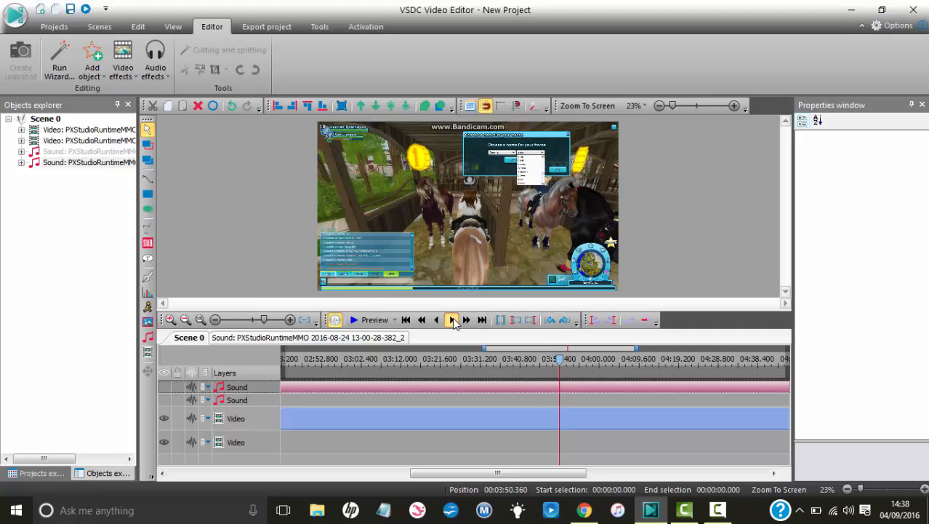
click(453, 320)
click(452, 319)
click(452, 320)
click(452, 320)
click(452, 320)
click(452, 320)
click(452, 320)
click(452, 320)
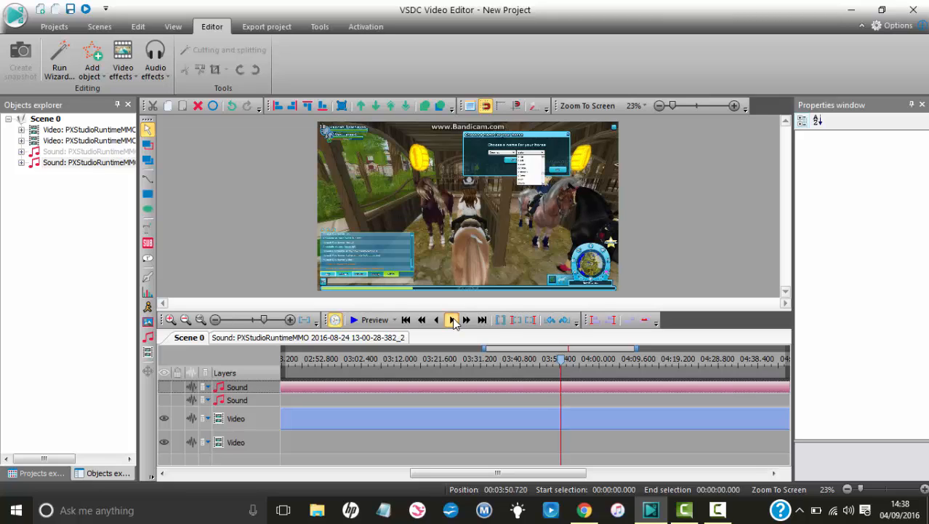
click(452, 320)
click(452, 320)
click(452, 320)
click(452, 320)
click(453, 320)
click(453, 320)
click(452, 320)
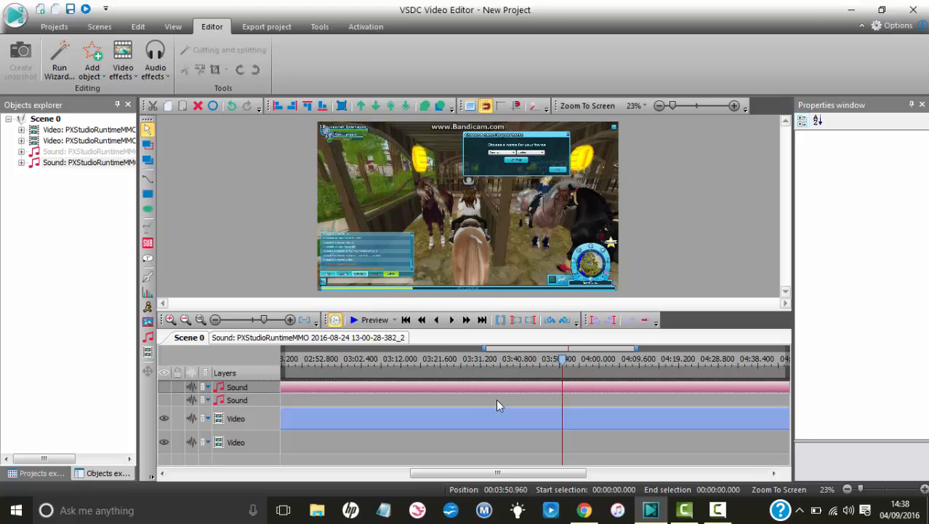
Split the video clip that starts at 01:07.240 at the cursor position 03:50.960.
click(256, 414)
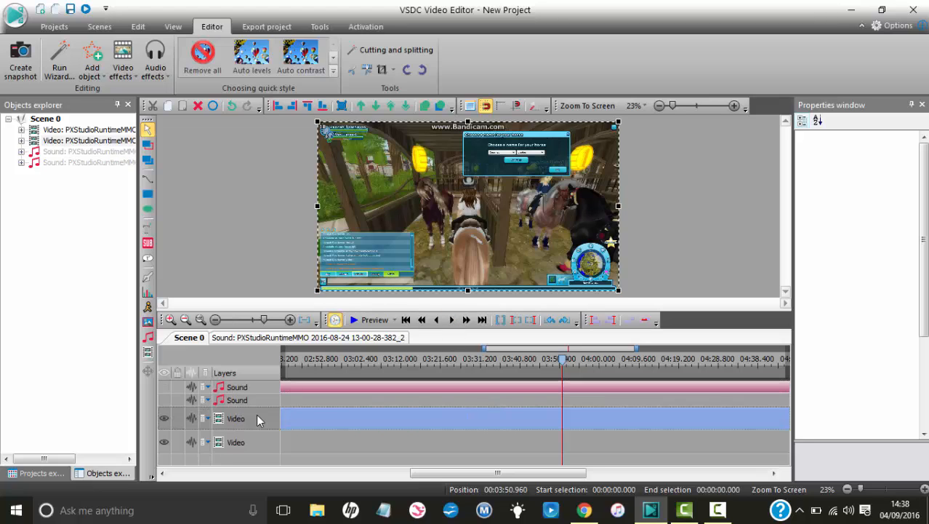
click(256, 419)
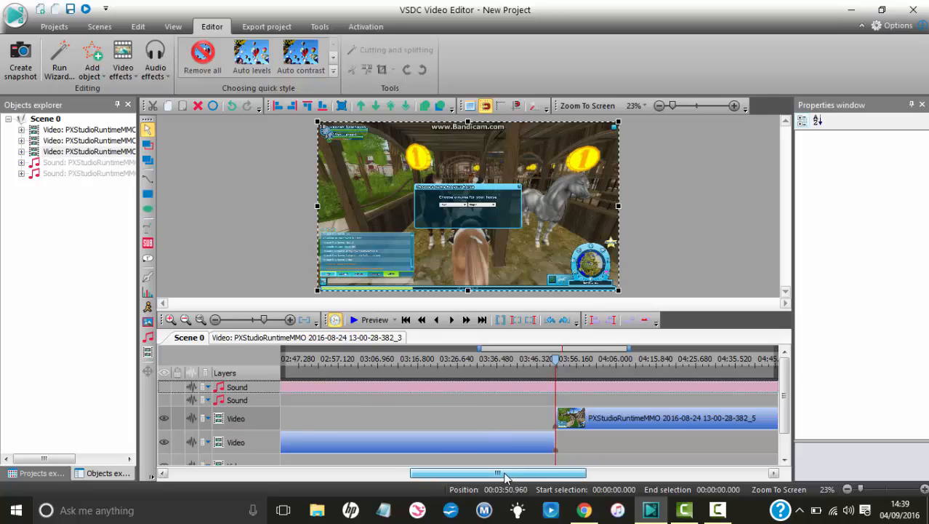
Delete both sound clips from the timeline, the one starting at 01:07.240 and the one at the beginning.
mouse_move(503, 473)
mouse_down()
mouse_move(314, 475)
mouse_move(513, 481)
mouse_up()
click(566, 387)
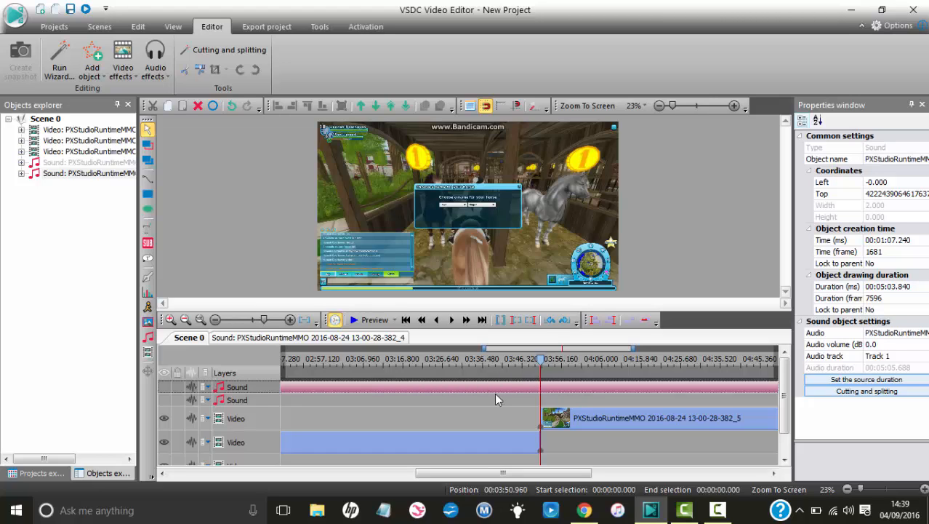
key(Delete)
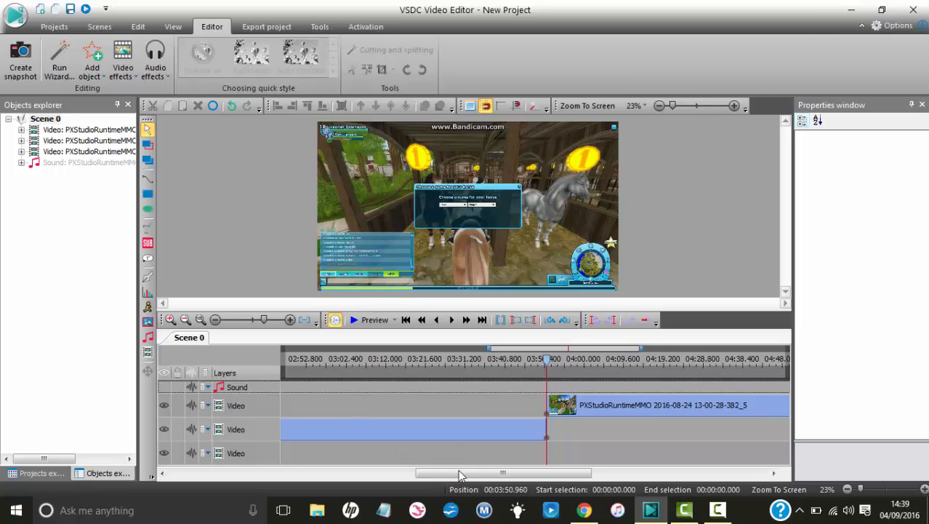
drag(458, 474, 320, 474)
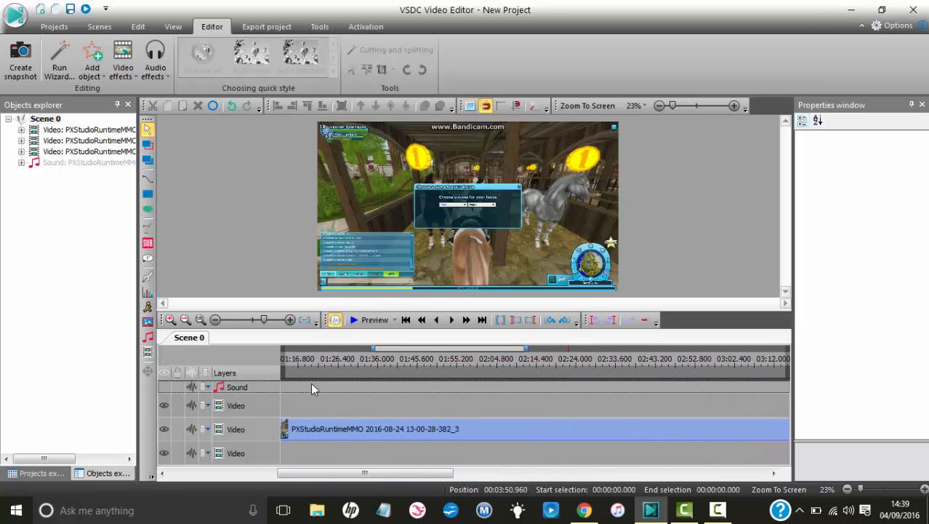
key(ctrl+z)
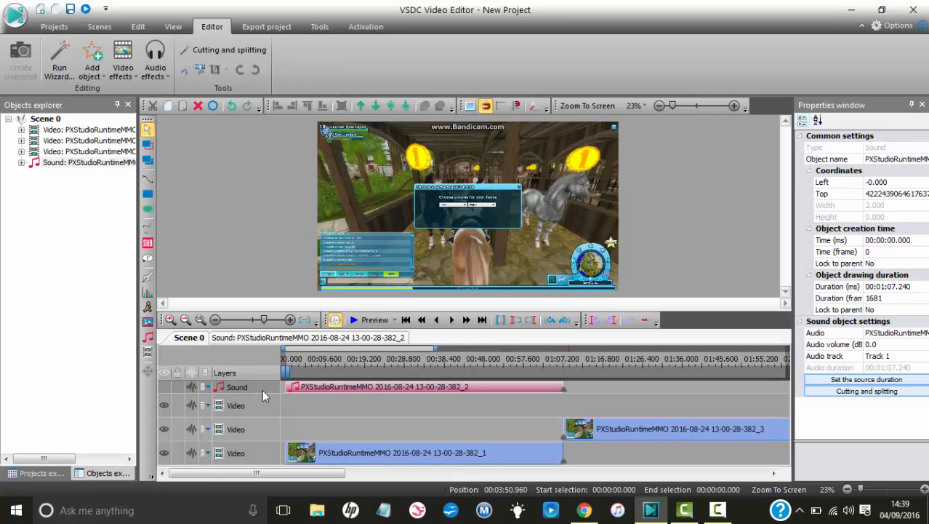
key(Delete)
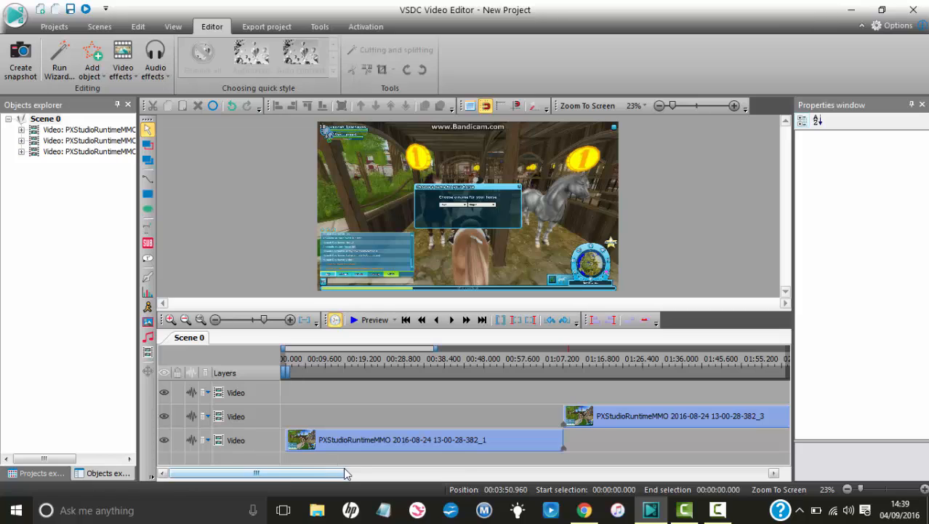
Fit the whole timeline in view so that all three video clips can be seen.
drag(302, 477, 282, 473)
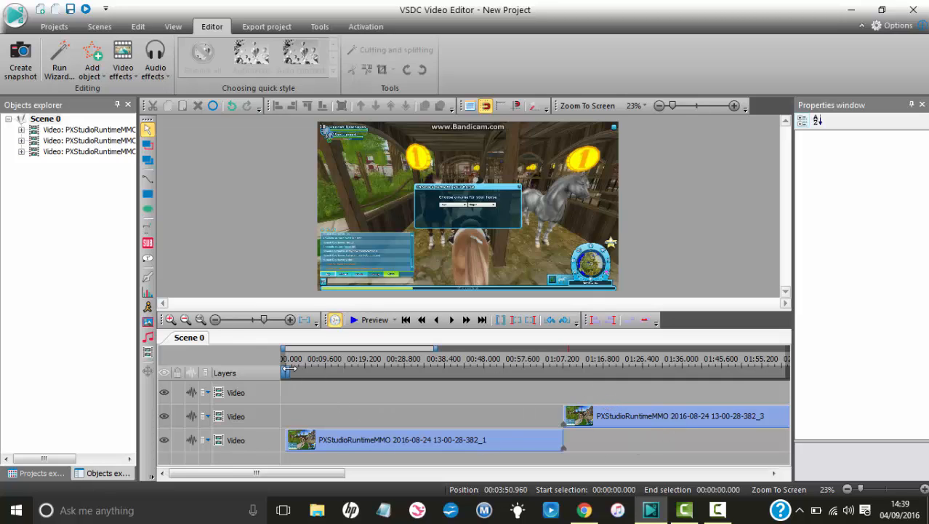
click(201, 320)
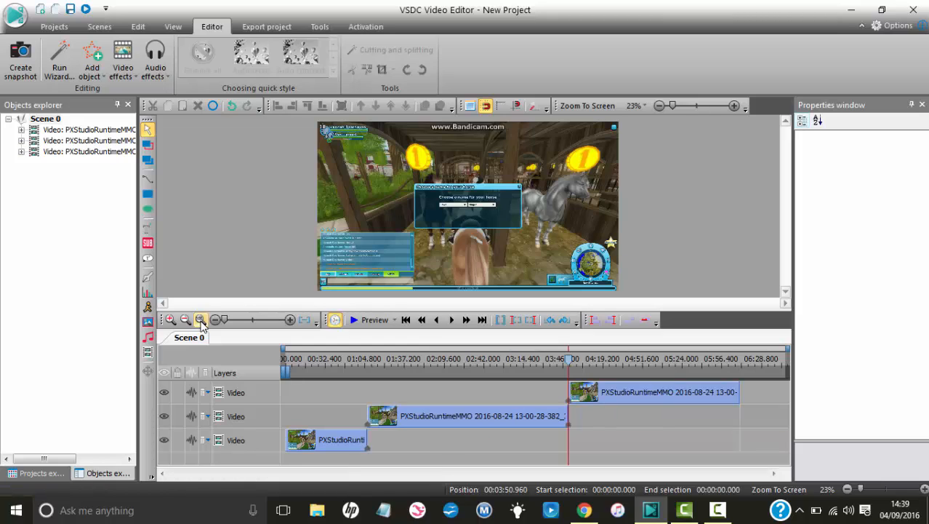